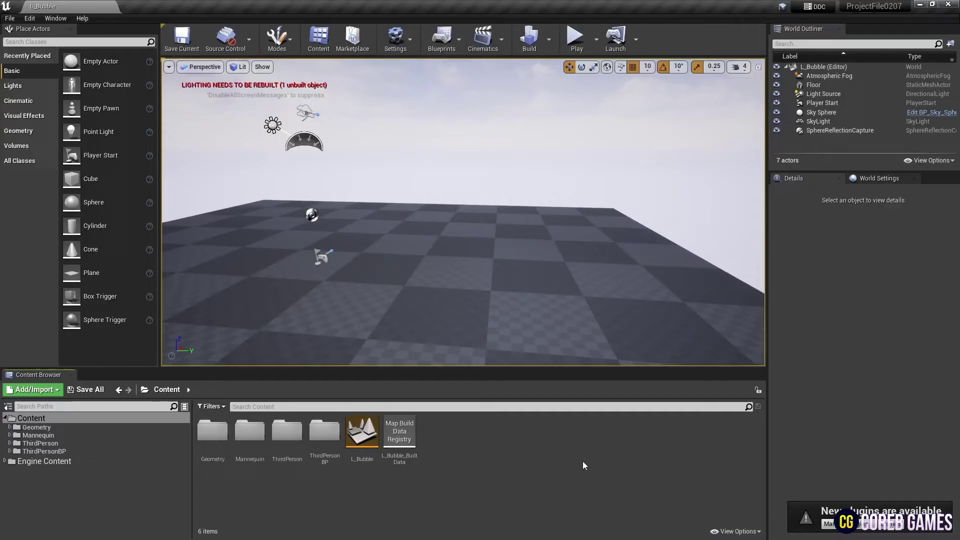
Create a new Material from the Content Browser context menu named M_Bubble.
{"action": "right_click", "coordinate": [482, 439]}
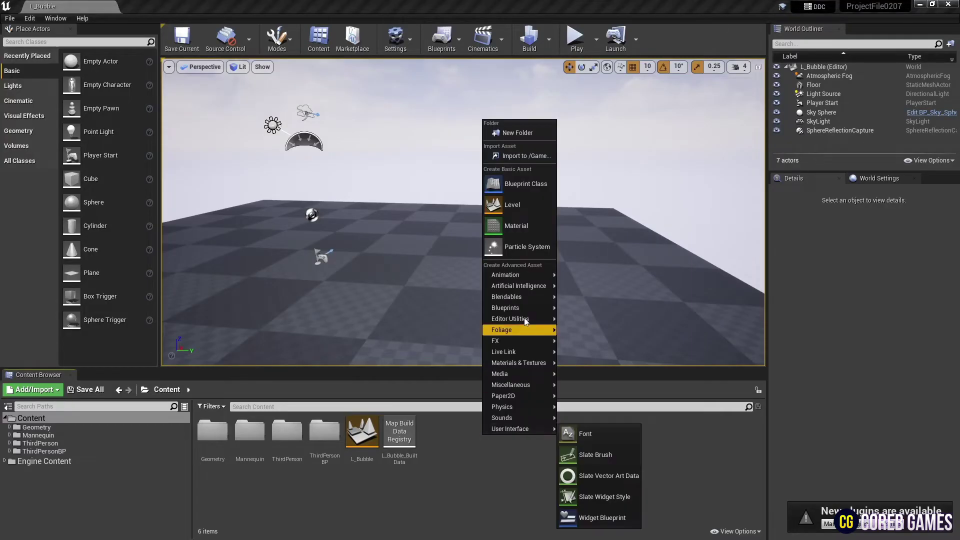
{"action": "left_click", "coordinate": [538, 228]}
{"action": "type", "text": "M_Bubbl"}
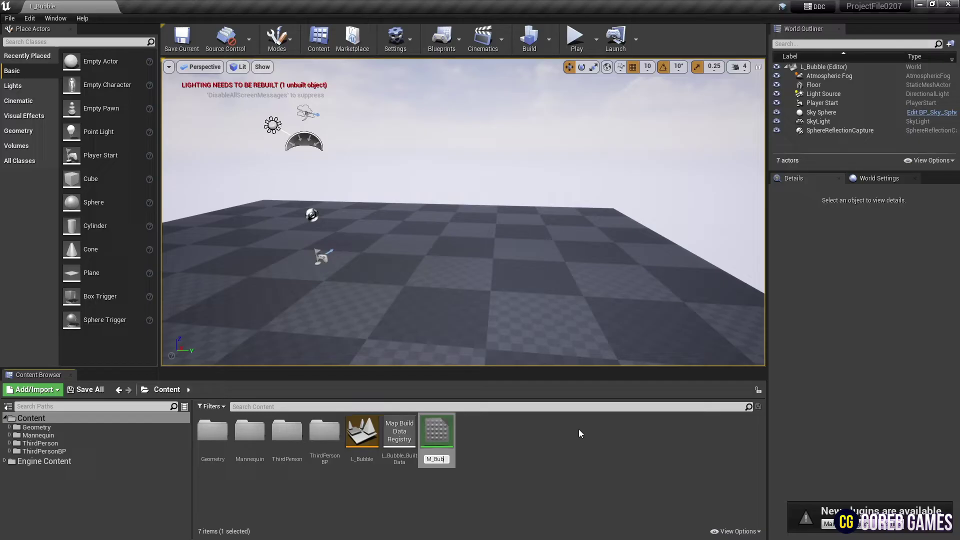
{"action": "type", "text": "e"}
{"action": "key", "text": "Return"}
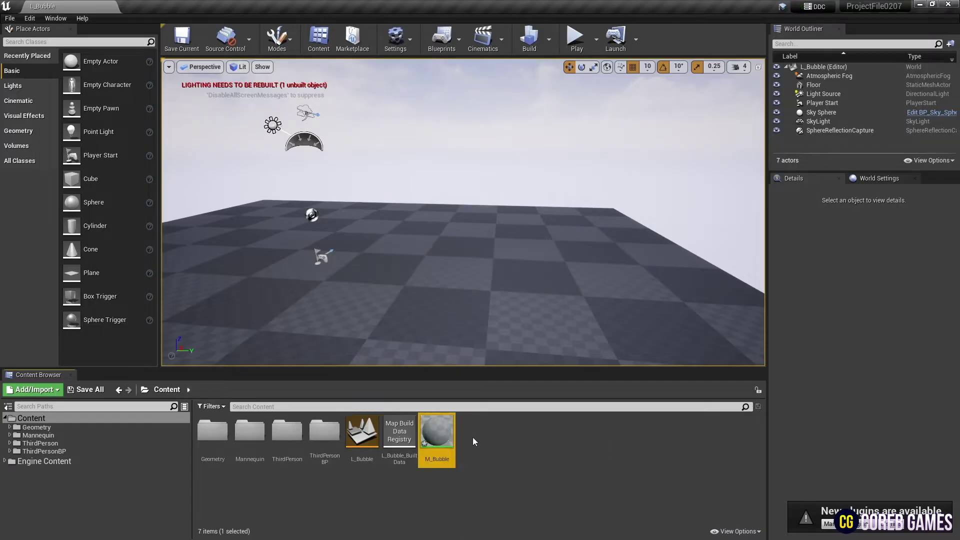
Open M_Bubble in a maximized material editor, with the output node shifted right.
{"action": "double_click", "coordinate": [437, 436]}
{"action": "left_click_drag", "start_coordinate": [702, 102], "coordinate": [336, 128]}
{"action": "double_click", "coordinate": [336, 128]}
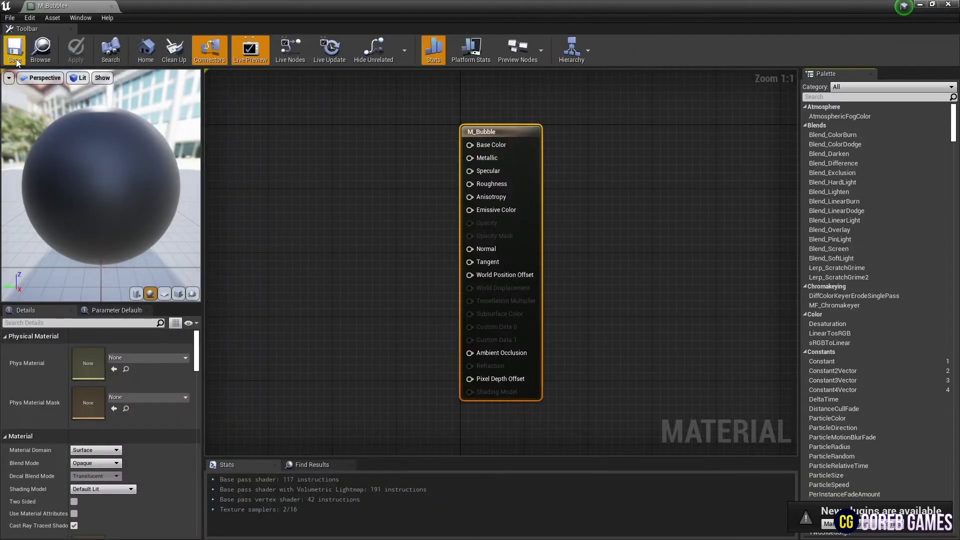
{"action": "right_click_drag", "start_coordinate": [458, 204], "coordinate": [652, 205]}
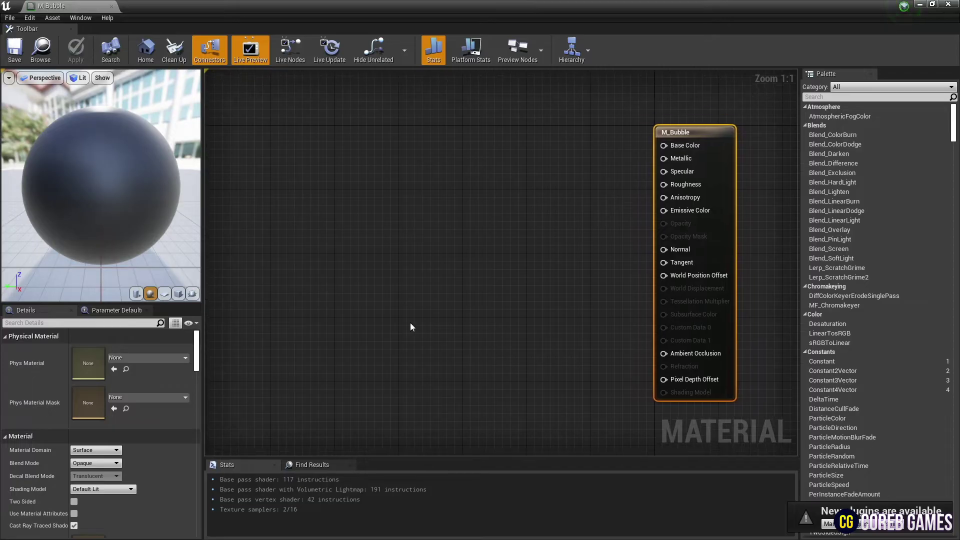
Set Blend Mode to Translucent with Surface TranslucencyVolume lighting, and save.
{"action": "left_click", "coordinate": [108, 464]}
{"action": "left_click", "coordinate": [106, 483]}
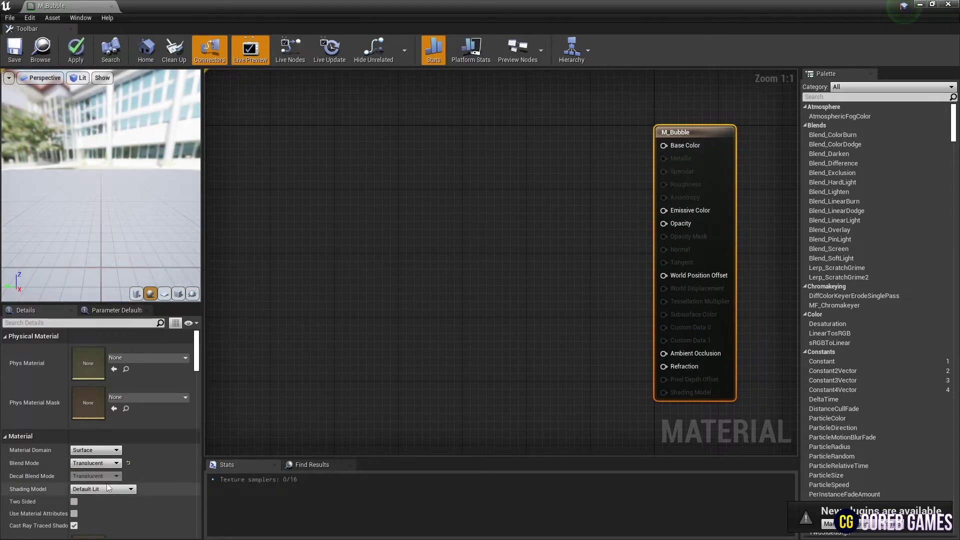
{"action": "scroll", "coordinate": [123, 481], "scroll_direction": "down", "scroll_amount": 2}
{"action": "scroll", "coordinate": [123, 481], "scroll_direction": "down", "scroll_amount": 3}
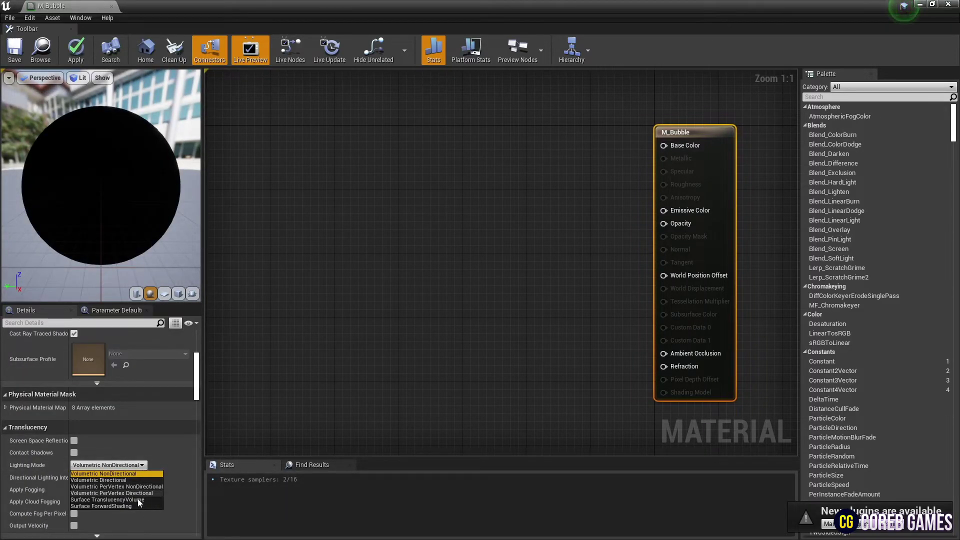
{"action": "left_click_drag", "start_coordinate": [72, 141], "coordinate": [120, 143]}
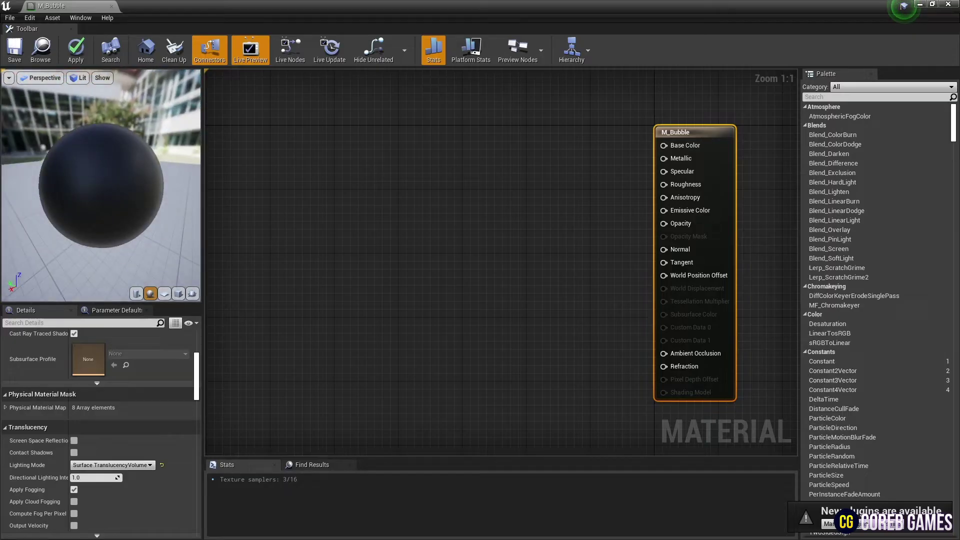
{"action": "left_click", "coordinate": [19, 62]}
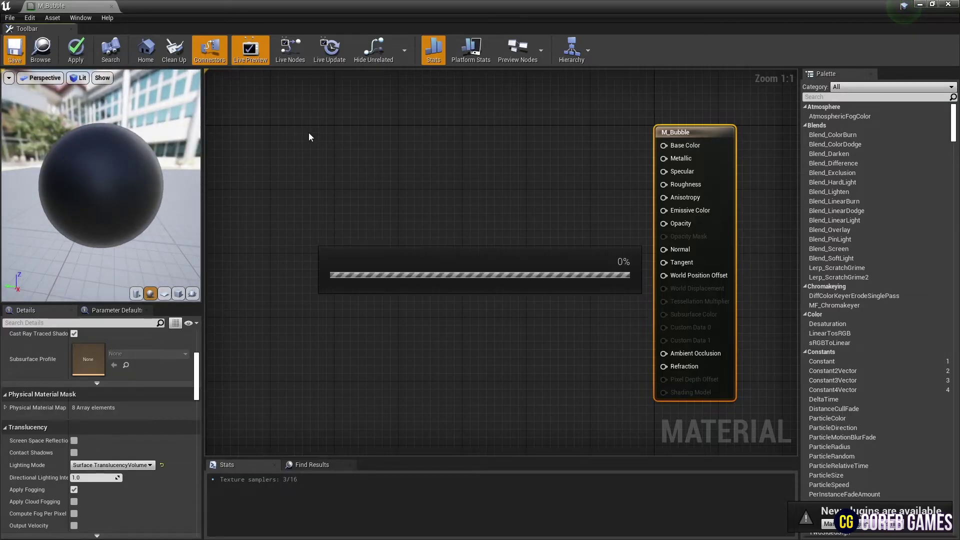
Add PixelNormalWS and Rotator nodes, wiring PixelNormalWS into the Rotator's Coordinate.
{"action": "right_click_drag", "start_coordinate": [308, 132], "coordinate": [364, 164]}
{"action": "right_click", "coordinate": [334, 132]}
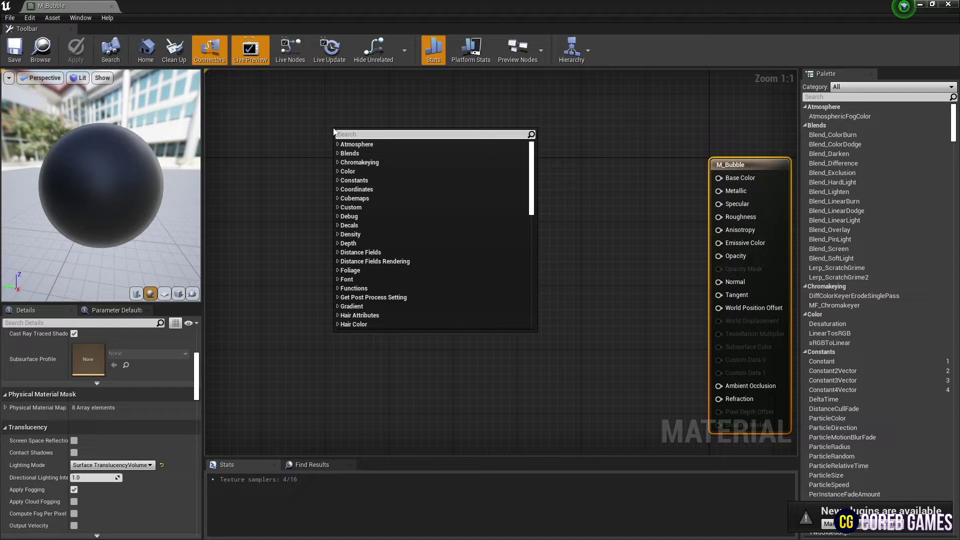
{"action": "type", "text": "pix"}
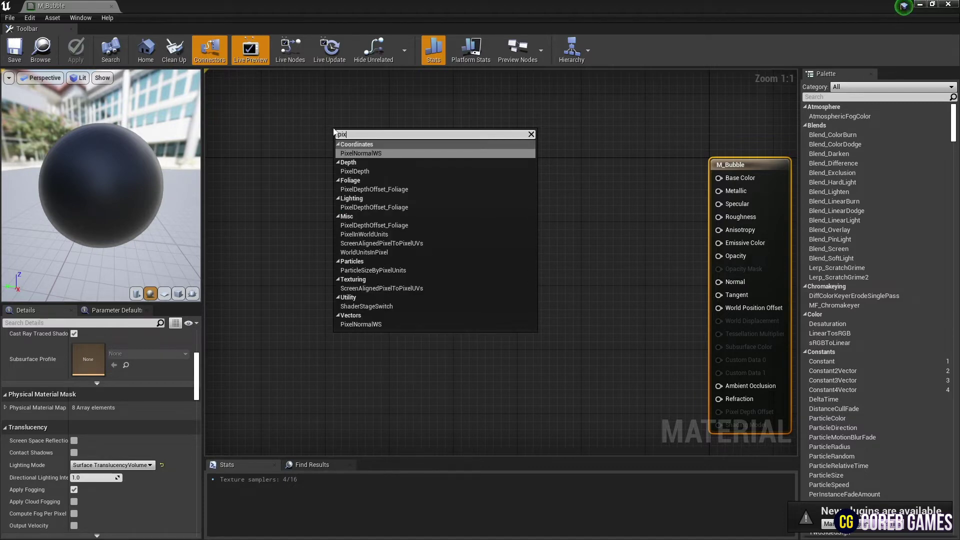
{"action": "key", "text": "Return"}
{"action": "left_click_drag", "start_coordinate": [351, 137], "coordinate": [280, 151]}
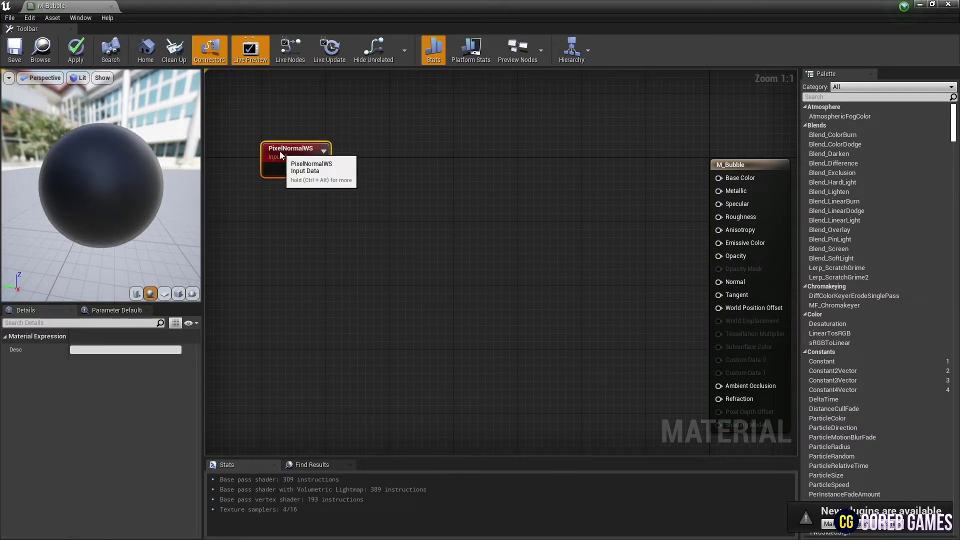
{"action": "right_click", "coordinate": [378, 152]}
{"action": "type", "text": "rotat"}
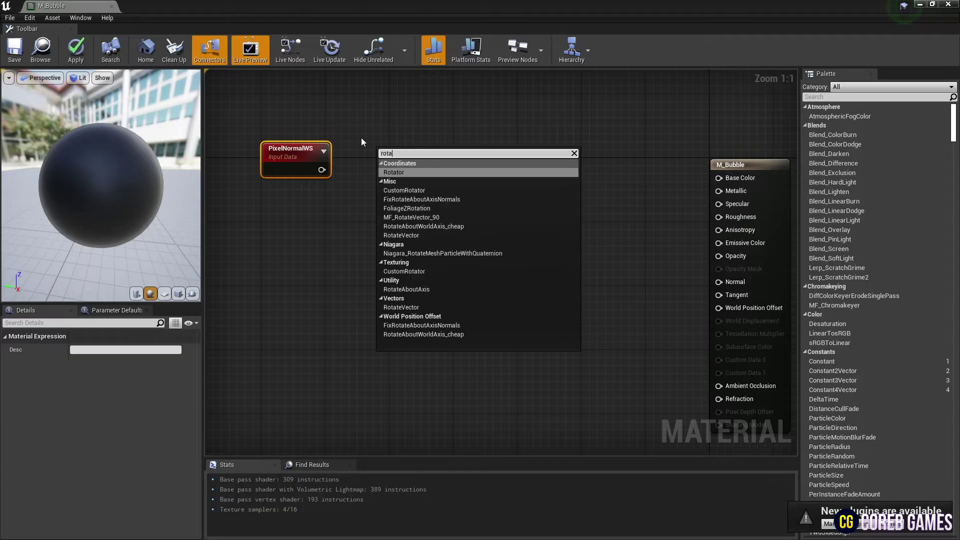
{"action": "key", "text": "Return"}
{"action": "left_click_drag", "start_coordinate": [322, 169], "coordinate": [324, 171]}
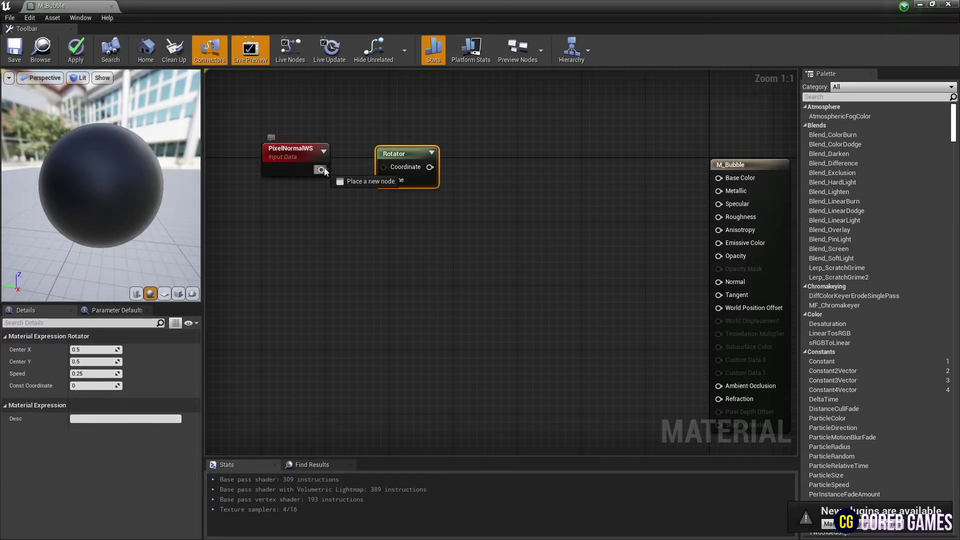
Preview the Rotator's output on the sphere, then stop previewing.
{"action": "right_click", "coordinate": [378, 160]}
{"action": "left_click", "coordinate": [397, 197]}
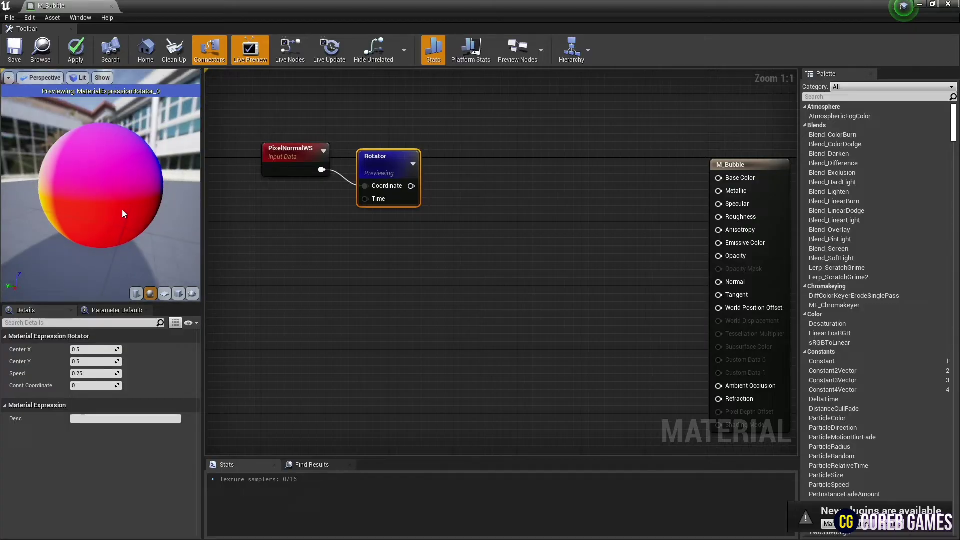
{"action": "mouse_move", "coordinate": [123, 209]}
{"action": "left_mouse_down"}
{"action": "mouse_move", "coordinate": [124, 240]}
{"action": "mouse_move", "coordinate": [136, 221]}
{"action": "left_mouse_up"}
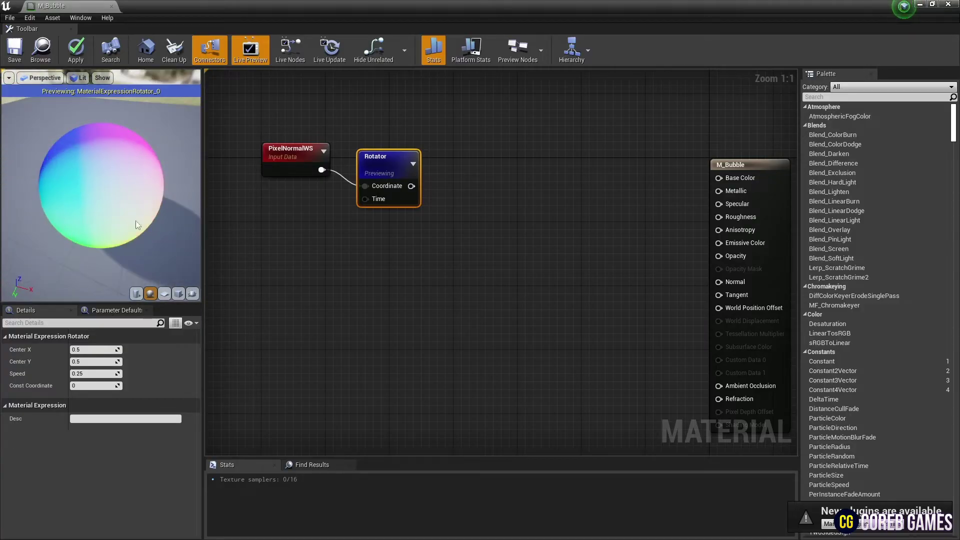
{"action": "right_click", "coordinate": [386, 170]}
{"action": "left_click", "coordinate": [398, 189]}
{"action": "right_click_drag", "start_coordinate": [255, 207], "coordinate": [360, 172]}
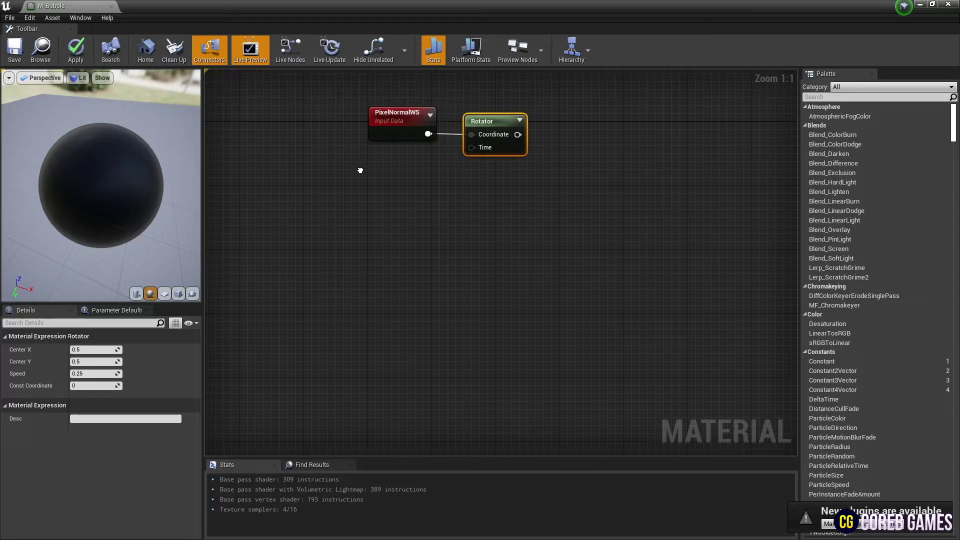
Add Time, Multiply, and a scalar parameter named Rainbow Rotater.
{"action": "right_click", "coordinate": [362, 175]}
{"action": "type", "text": "time"}
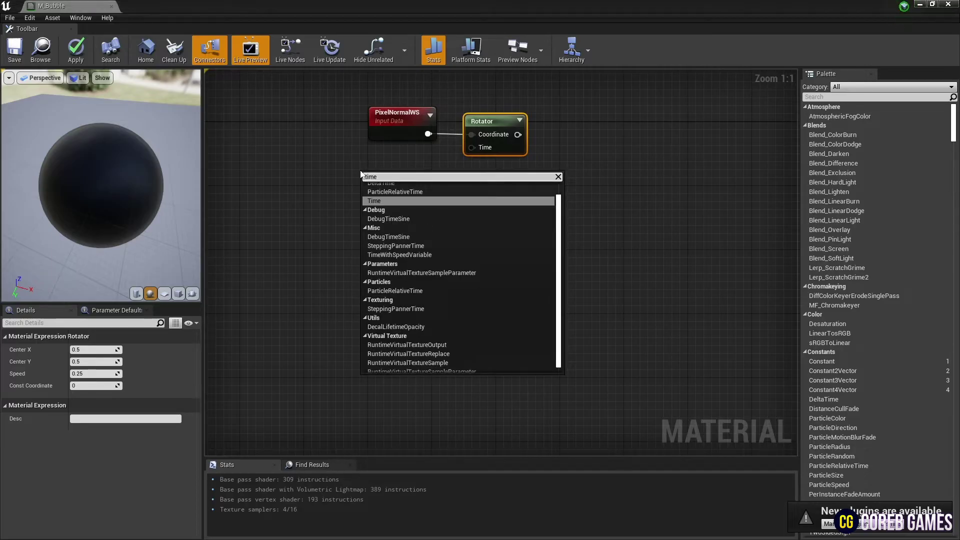
{"action": "key", "text": "Return"}
{"action": "left_click", "coordinate": [417, 198]}
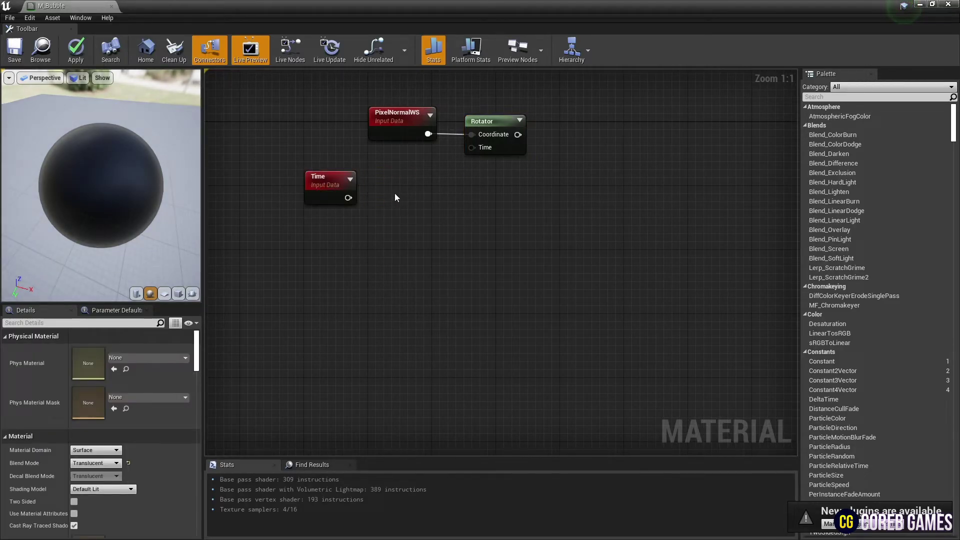
{"action": "left_click", "coordinate": [397, 185]}
{"action": "left_click", "coordinate": [285, 264]}
{"action": "left_click", "coordinate": [307, 235]}
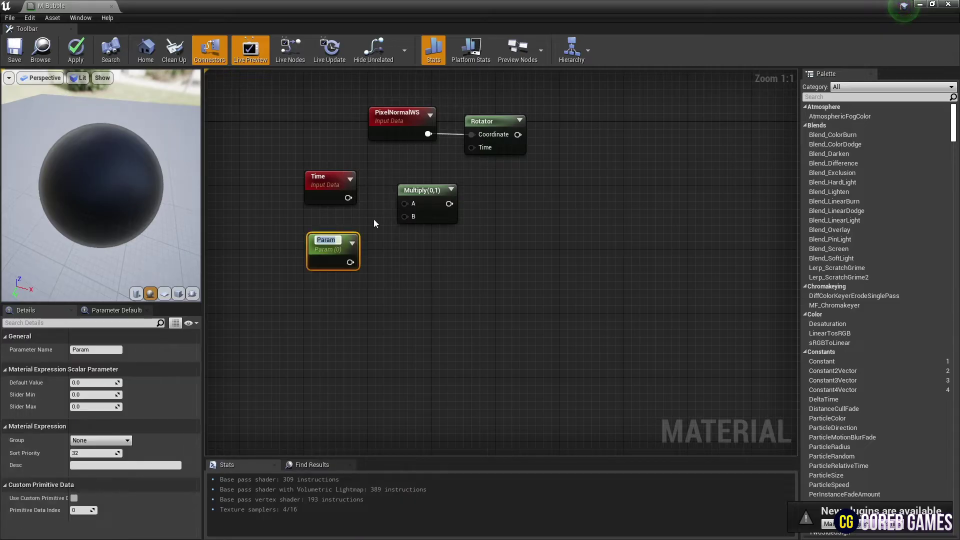
{"action": "type", "text": "Rain"}
{"action": "type", "text": "bow Rotater"}
{"action": "key", "text": "Return"}
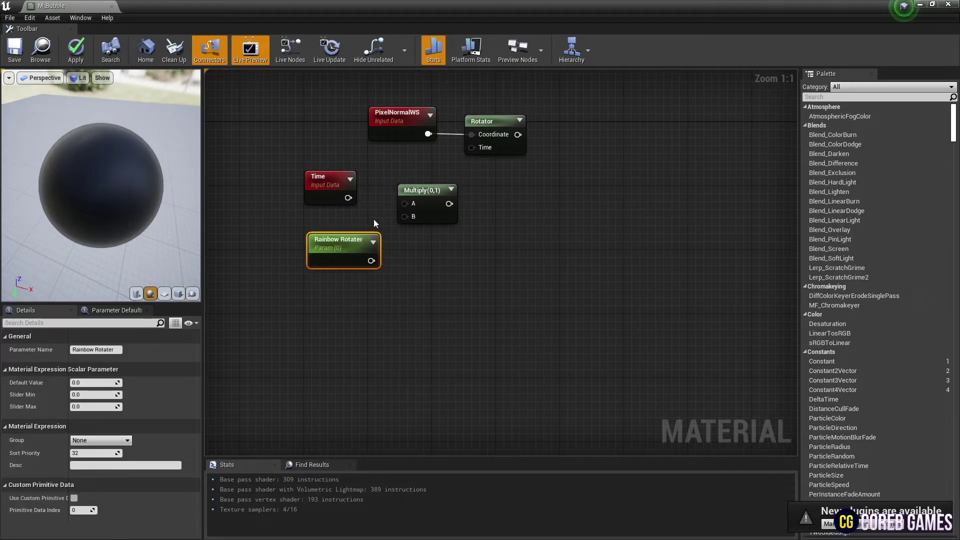
{"action": "type", "text": "1"}
{"action": "left_click", "coordinate": [352, 340]}
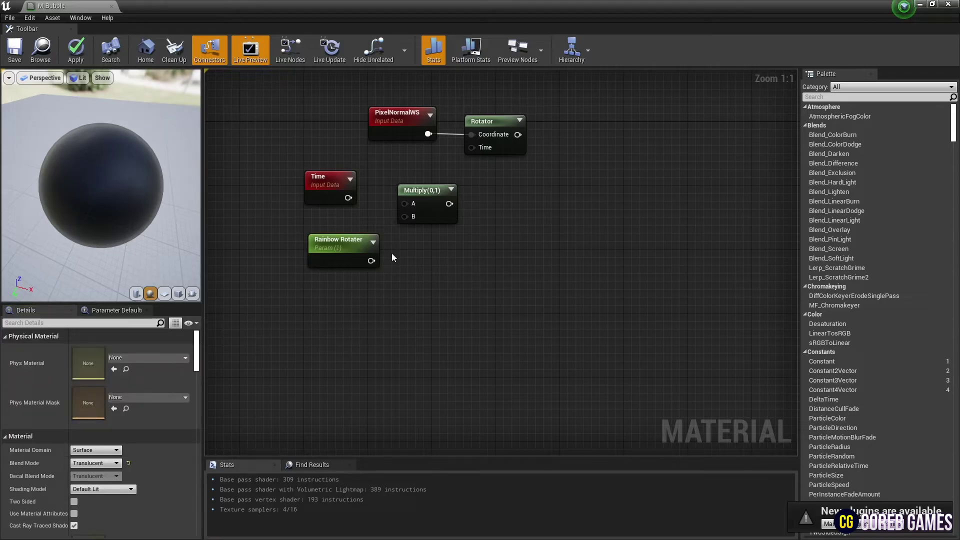
Wire Time and Rainbow Rotater into Multiply, feeding the Rotator's Time.
{"action": "left_click_drag", "start_coordinate": [403, 217], "coordinate": [405, 217]}
{"action": "mouse_move", "coordinate": [348, 197]}
{"action": "left_mouse_down"}
{"action": "mouse_move", "coordinate": [415, 206]}
{"action": "mouse_move", "coordinate": [406, 203]}
{"action": "mouse_move", "coordinate": [487, 144]}
{"action": "mouse_move", "coordinate": [474, 147]}
{"action": "left_mouse_up"}
{"action": "left_click_drag", "start_coordinate": [296, 161], "coordinate": [454, 271]}
{"action": "left_click_drag", "start_coordinate": [419, 190], "coordinate": [429, 176]}
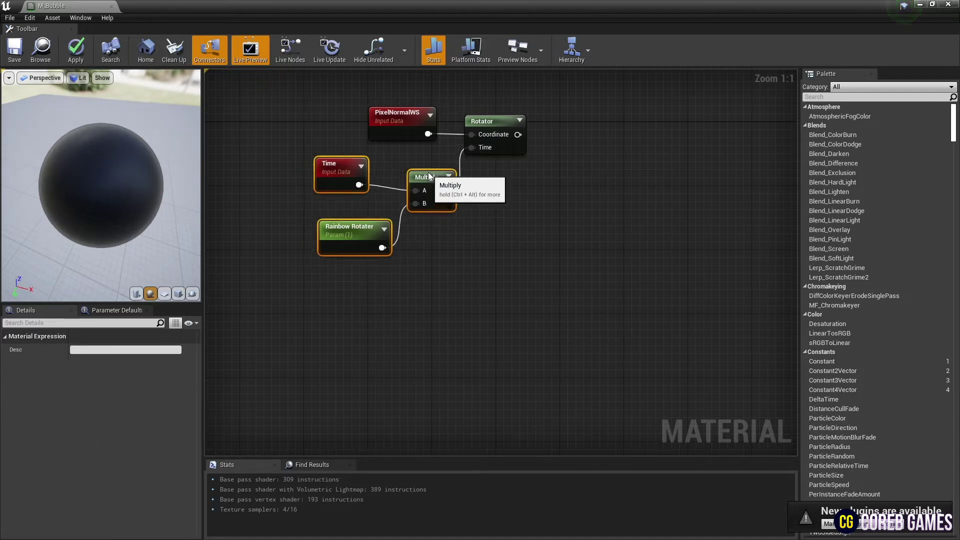
{"action": "right_click_drag", "start_coordinate": [484, 129], "coordinate": [371, 120]}
{"action": "left_click", "coordinate": [459, 175]}
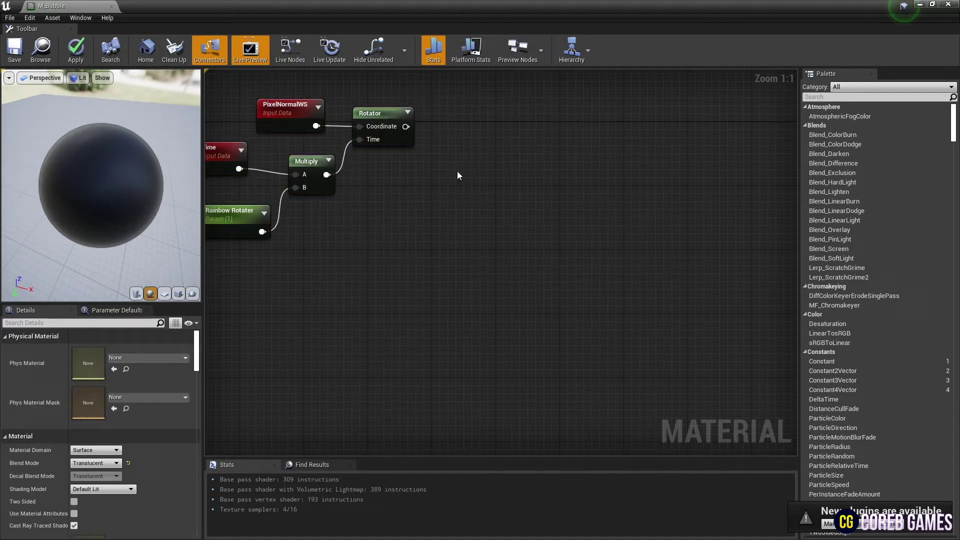
Add Camera Vector and Dot nodes, with Rotator into A and Camera Vector into B.
{"action": "right_click_drag", "start_coordinate": [457, 171], "coordinate": [479, 203]}
{"action": "right_click", "coordinate": [374, 209]}
{"action": "type", "text": "cam"}
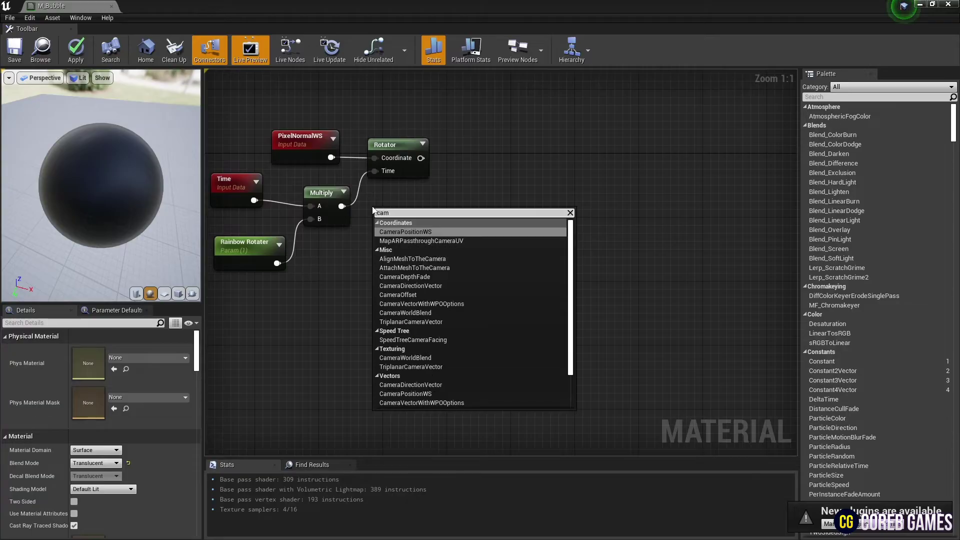
{"action": "type", "text": "era ve"}
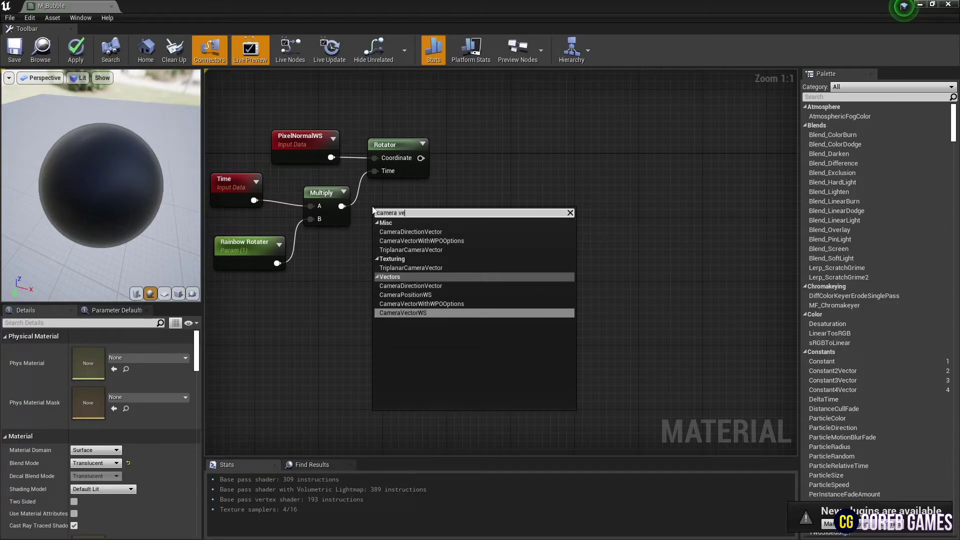
{"action": "left_click", "coordinate": [437, 313]}
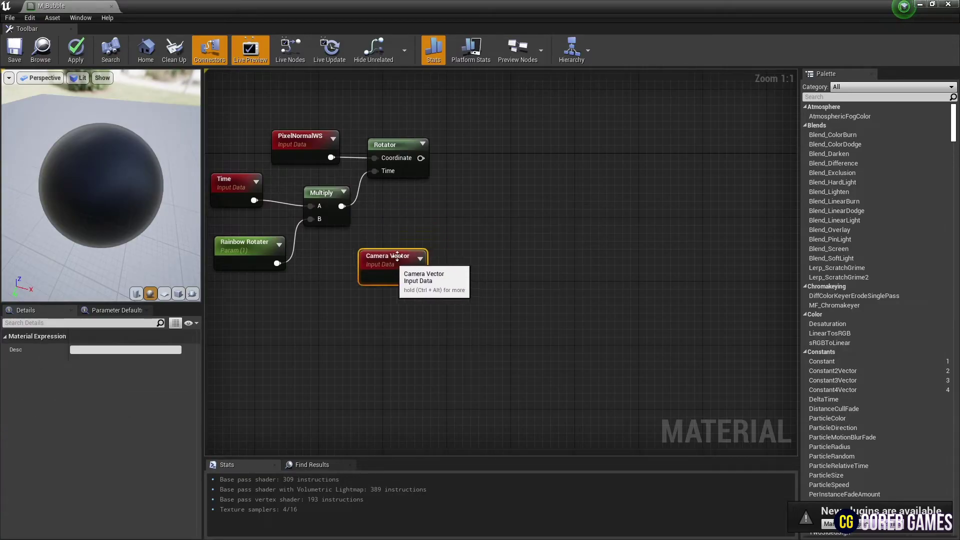
{"action": "right_click", "coordinate": [466, 195]}
{"action": "type", "text": "dot"}
{"action": "key", "text": "Return"}
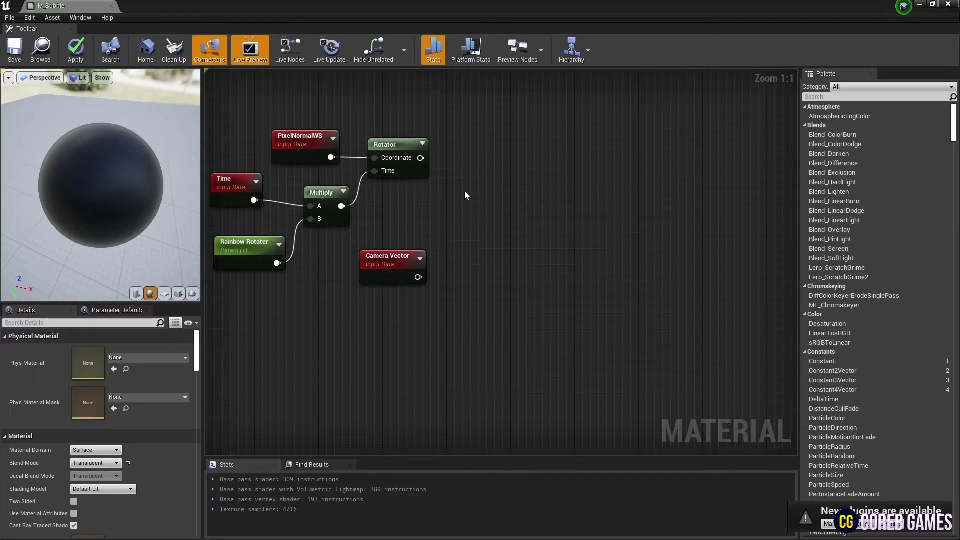
{"action": "left_click_drag", "start_coordinate": [418, 158], "coordinate": [476, 211]}
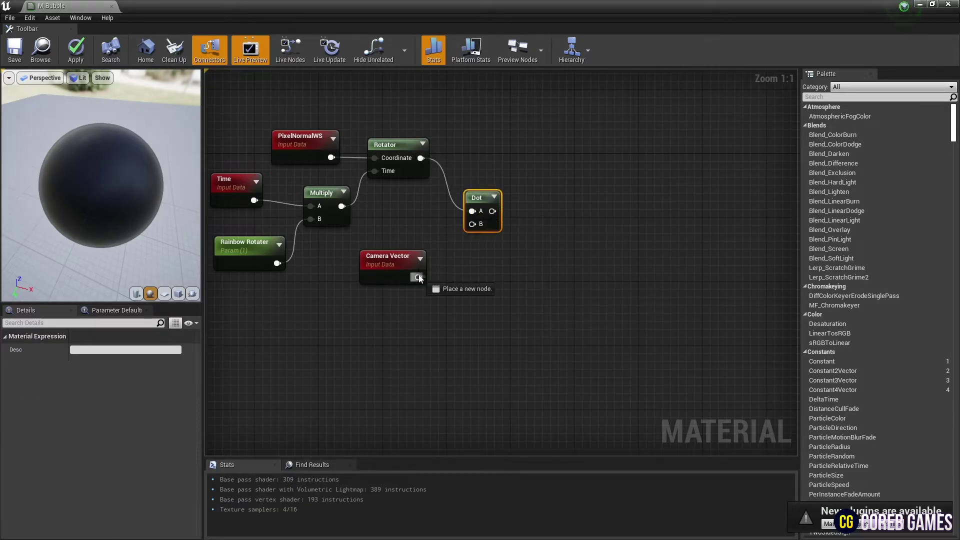
{"action": "mouse_move", "coordinate": [419, 278]}
{"action": "left_mouse_down"}
{"action": "mouse_move", "coordinate": [472, 224]}
{"action": "mouse_move", "coordinate": [486, 187]}
{"action": "left_mouse_up"}
Preview the Dot node's output on the sphere, then stop previewing.
{"action": "right_click", "coordinate": [474, 194]}
{"action": "left_click", "coordinate": [486, 188]}
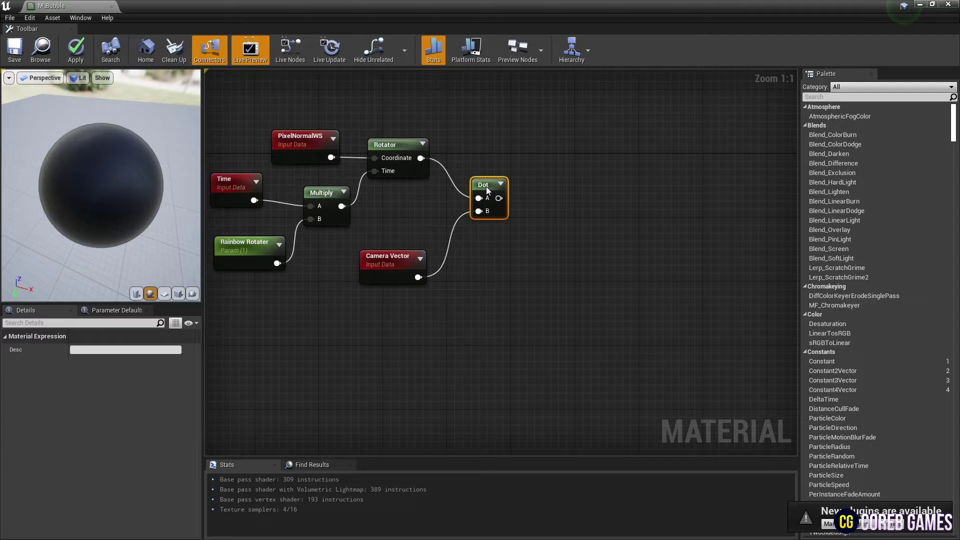
{"action": "right_click", "coordinate": [486, 189]}
{"action": "left_click", "coordinate": [511, 226]}
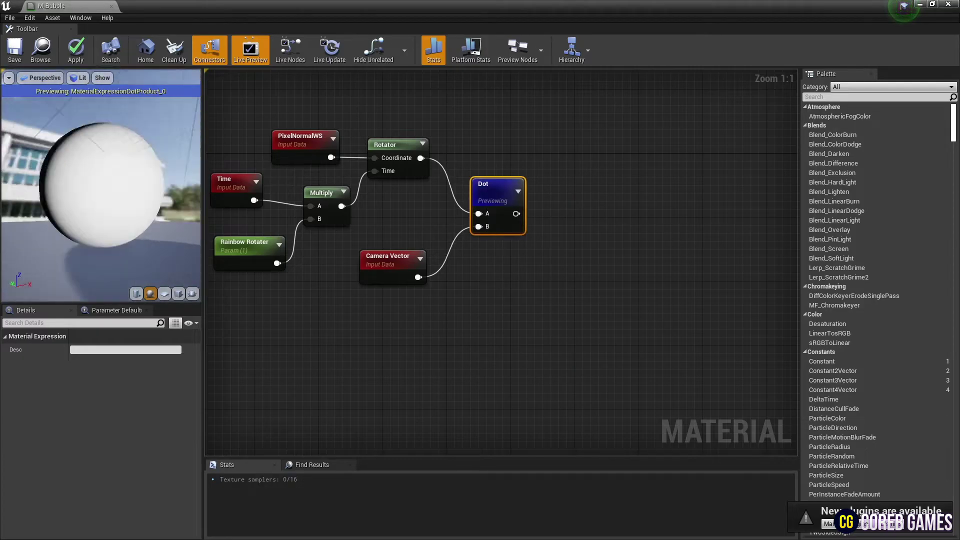
{"action": "left_click_drag", "start_coordinate": [132, 215], "coordinate": [131, 215]}
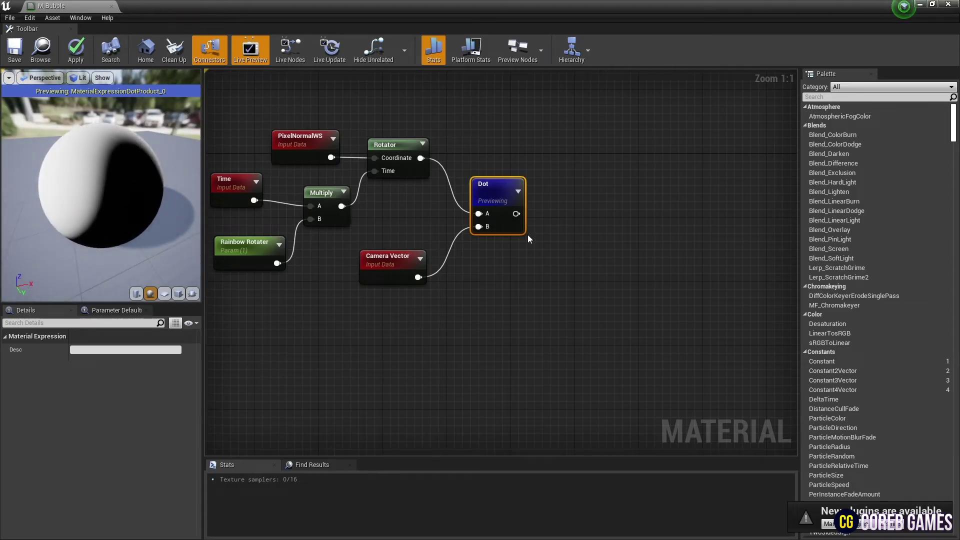
{"action": "right_click", "coordinate": [495, 191]}
{"action": "left_click", "coordinate": [517, 221]}
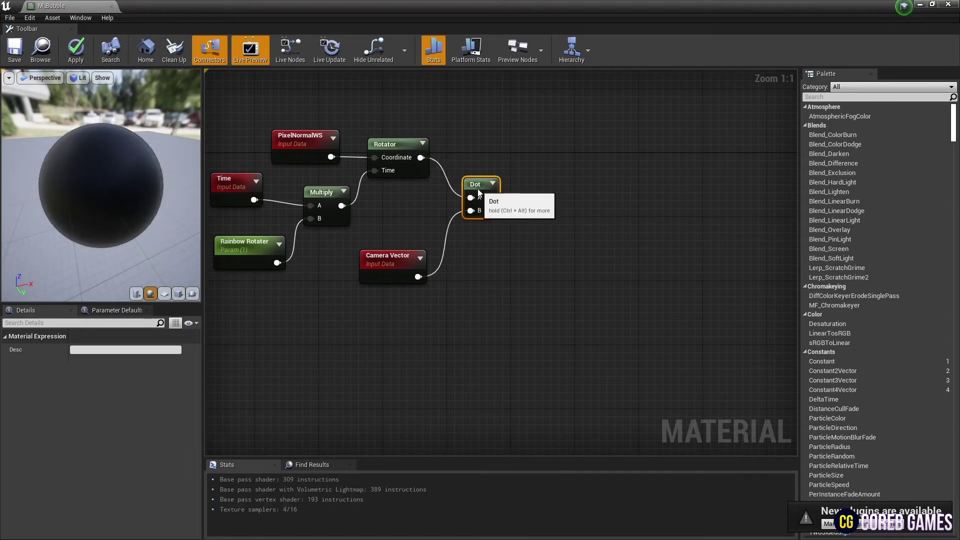
{"action": "right_click_drag", "start_coordinate": [479, 194], "coordinate": [468, 139]}
{"action": "left_click", "coordinate": [326, 266]}
Add a TexCoord node, a Multiply, and a scalar parameter named Rainbow UV.
{"action": "right_click", "coordinate": [332, 256]}
{"action": "type", "text": "texco"}
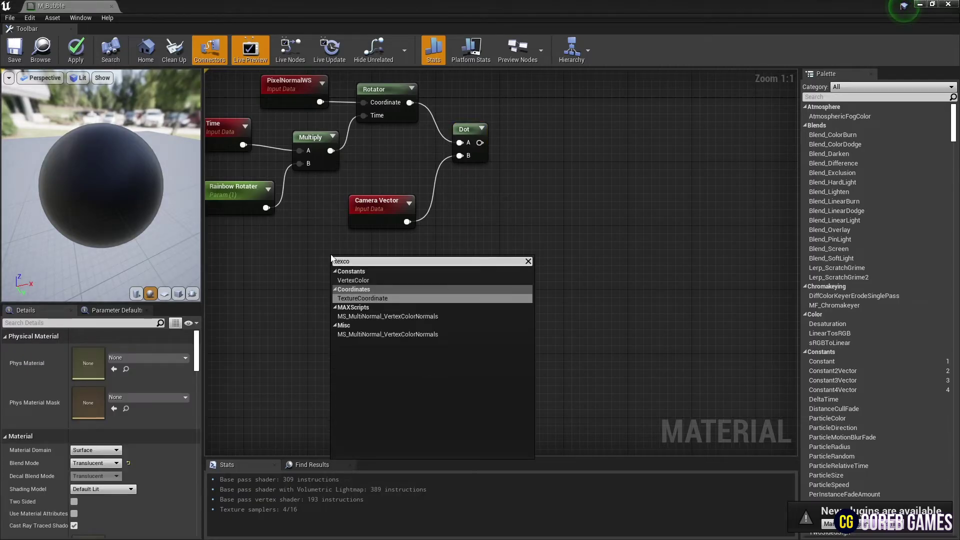
{"action": "key", "text": "Return"}
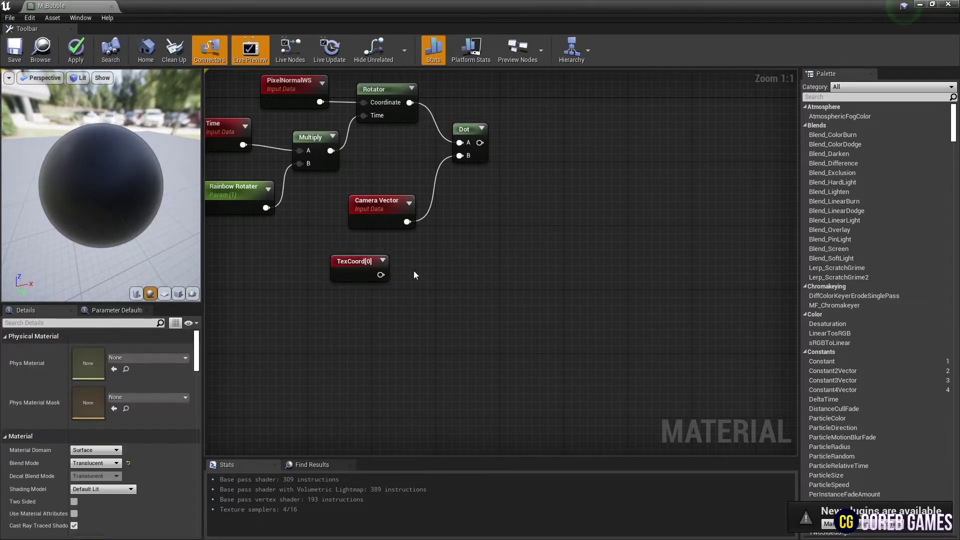
{"action": "left_click", "coordinate": [422, 273]}
{"action": "left_click", "coordinate": [346, 310]}
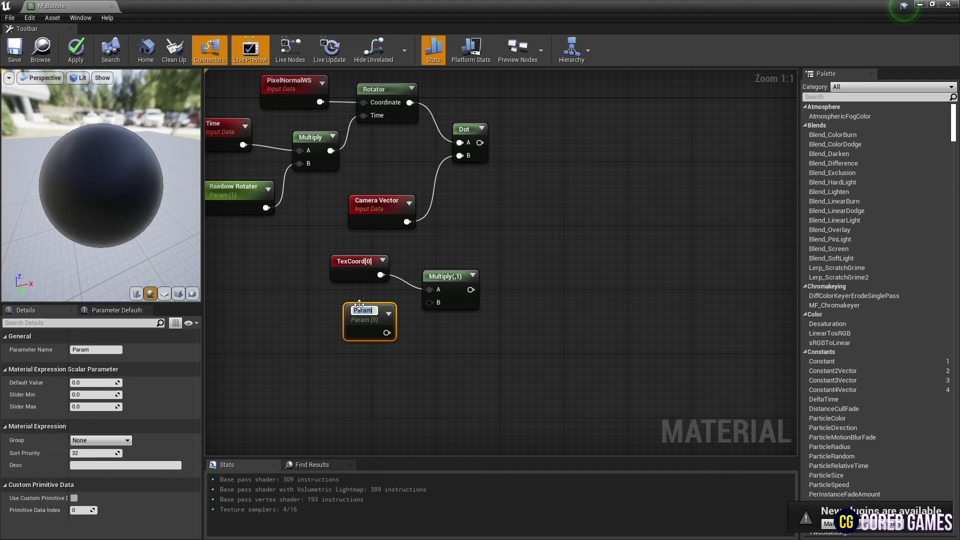
{"action": "type", "text": "Rain"}
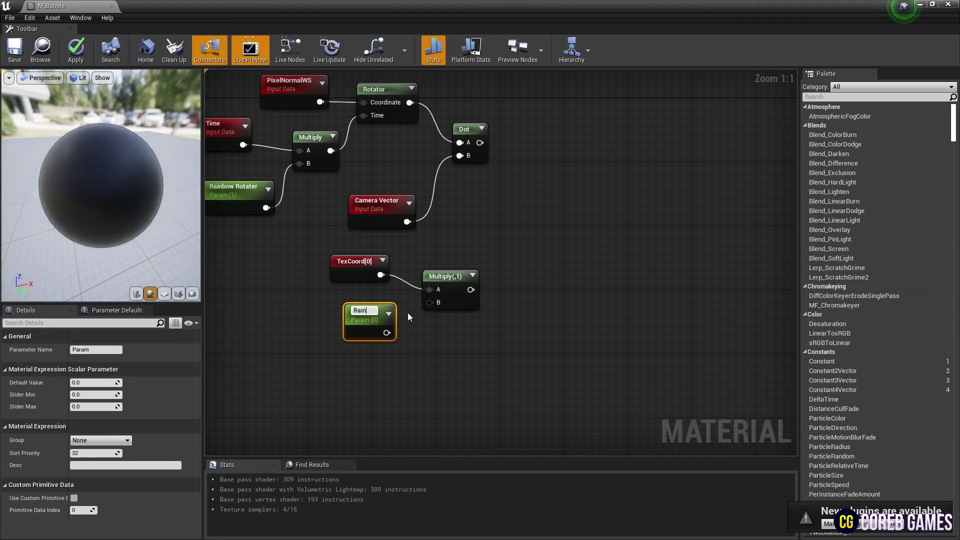
{"action": "type", "text": "Bow UV"}
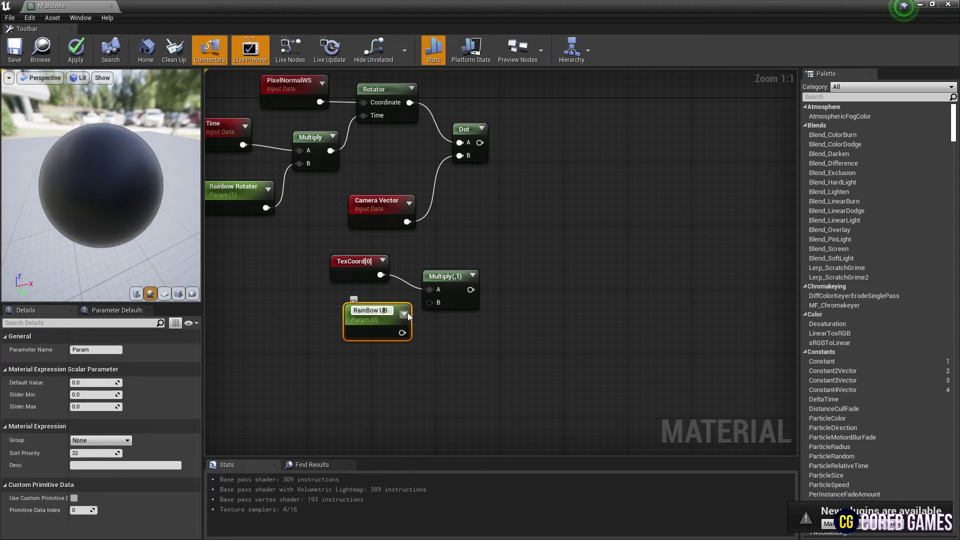
{"action": "key", "text": "BackSpace"}
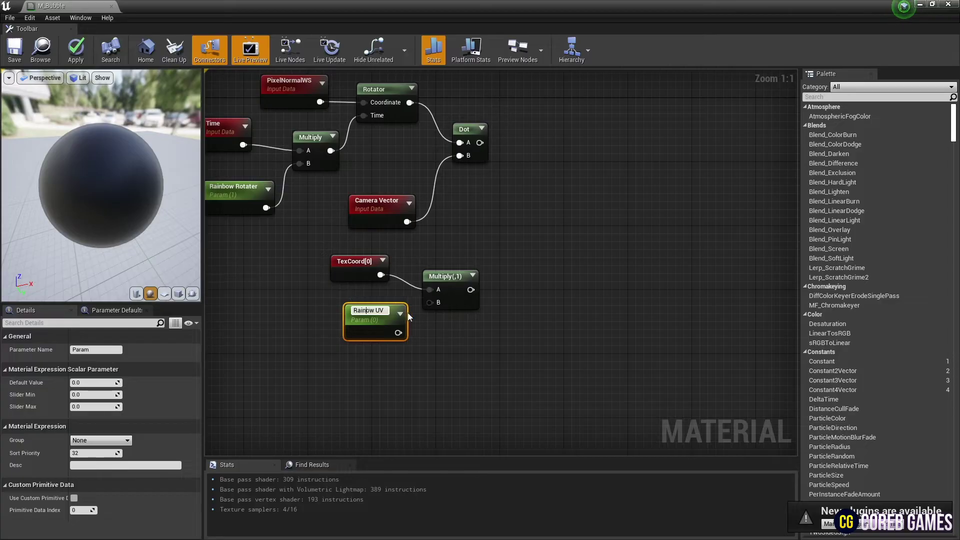
{"action": "type", "text": "b"}
{"action": "key", "text": "Return"}
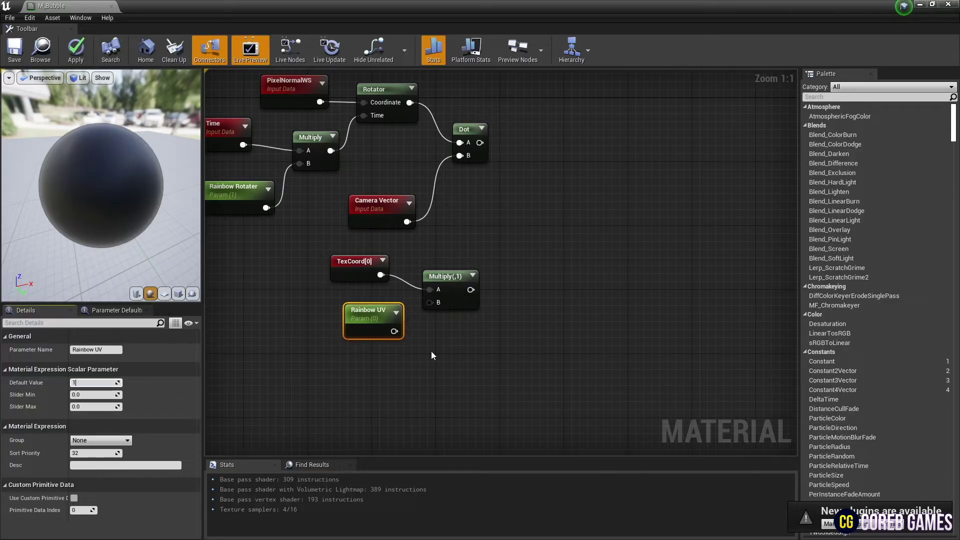
{"action": "left_click", "coordinate": [444, 343]}
Wire Rainbow UV into Multiply's B input and arrange the three UV nodes.
{"action": "left_click_drag", "start_coordinate": [427, 303], "coordinate": [429, 302]}
{"action": "left_click_drag", "start_coordinate": [455, 276], "coordinate": [444, 266]}
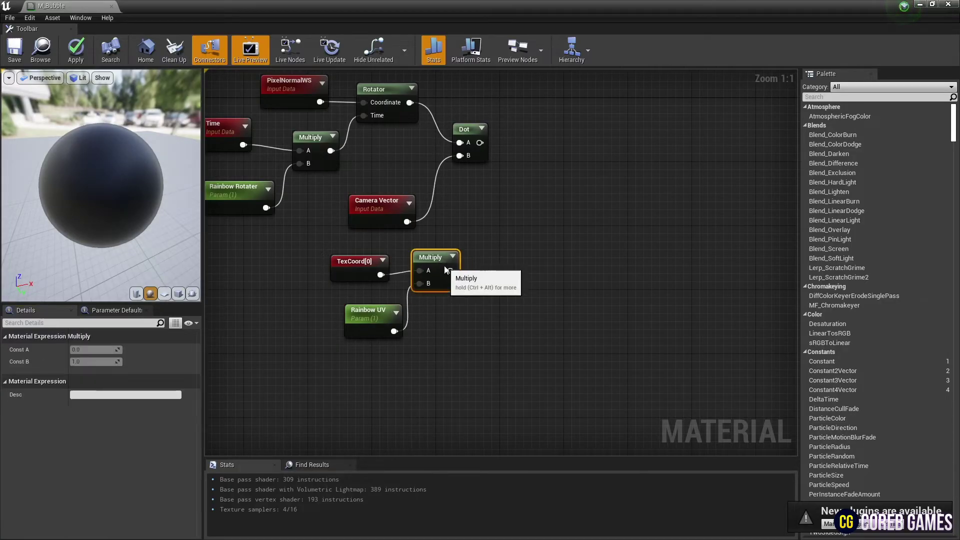
{"action": "left_click_drag", "start_coordinate": [391, 320], "coordinate": [377, 315]}
{"action": "left_click", "coordinate": [516, 281]}
{"action": "right_click_drag", "start_coordinate": [542, 255], "coordinate": [535, 303]}
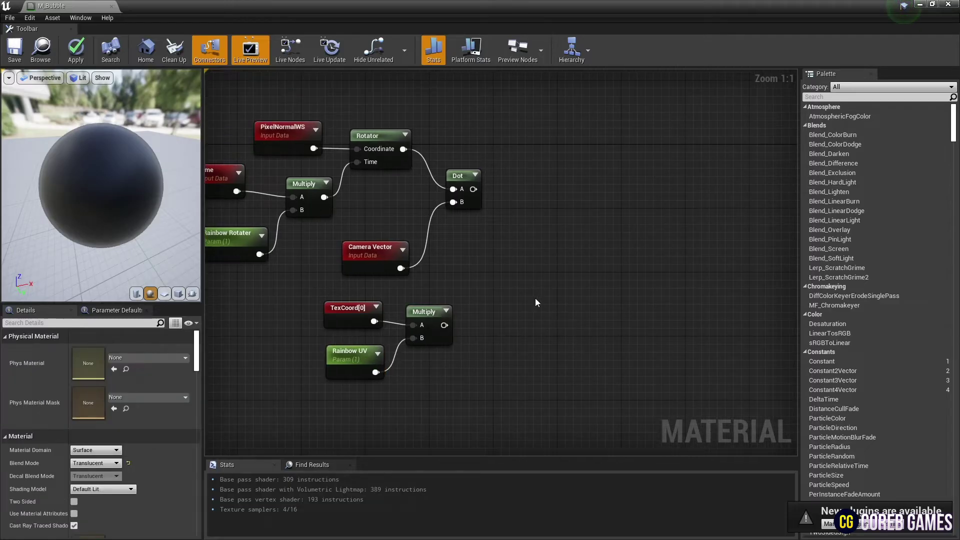
{"action": "left_click", "coordinate": [429, 337]}
{"action": "left_click_drag", "start_coordinate": [428, 330], "coordinate": [450, 323]}
{"action": "left_click", "coordinate": [555, 218]}
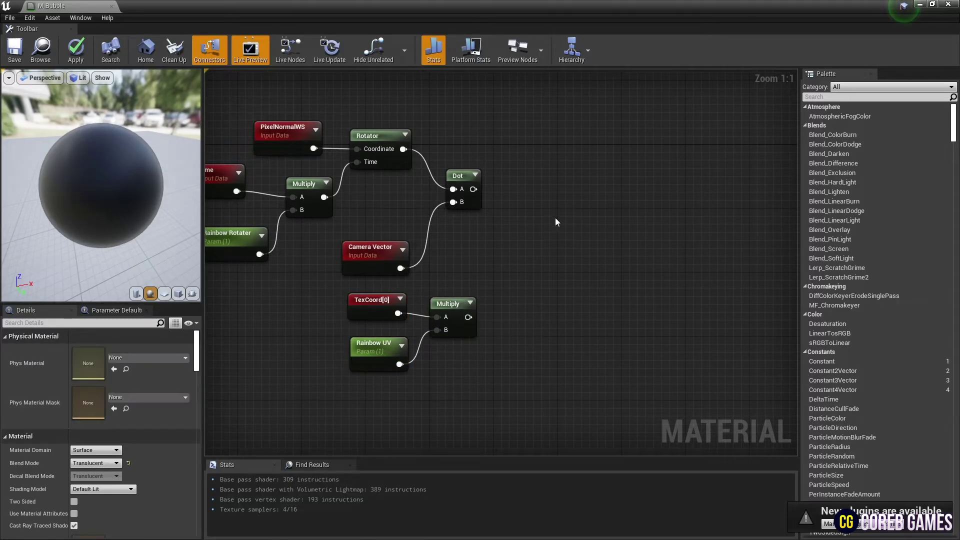
Sum Dot and the UV Multiply in an Add node, preview it, and apply.
{"action": "left_click", "coordinate": [531, 231]}
{"action": "left_click", "coordinate": [505, 271]}
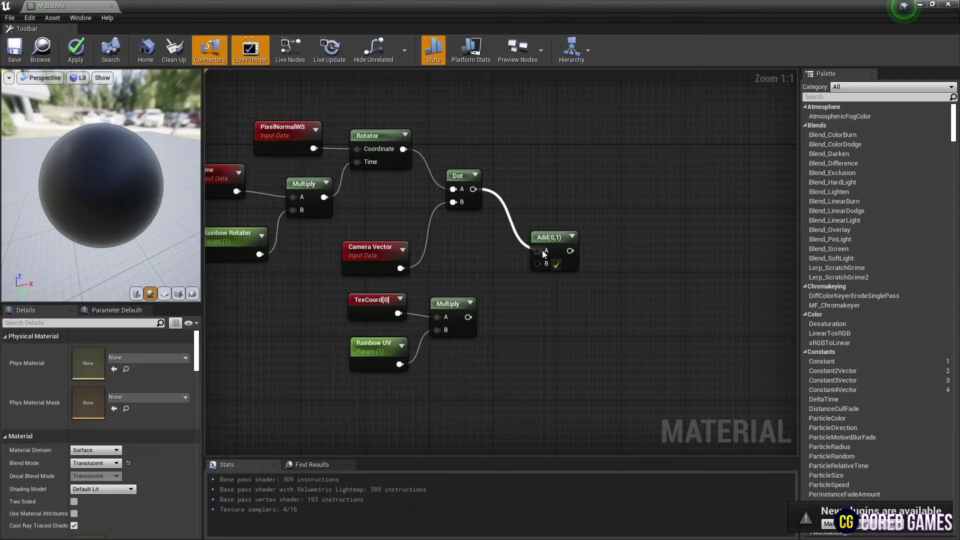
{"action": "left_click_drag", "start_coordinate": [465, 318], "coordinate": [536, 265]}
{"action": "left_click", "coordinate": [525, 232]}
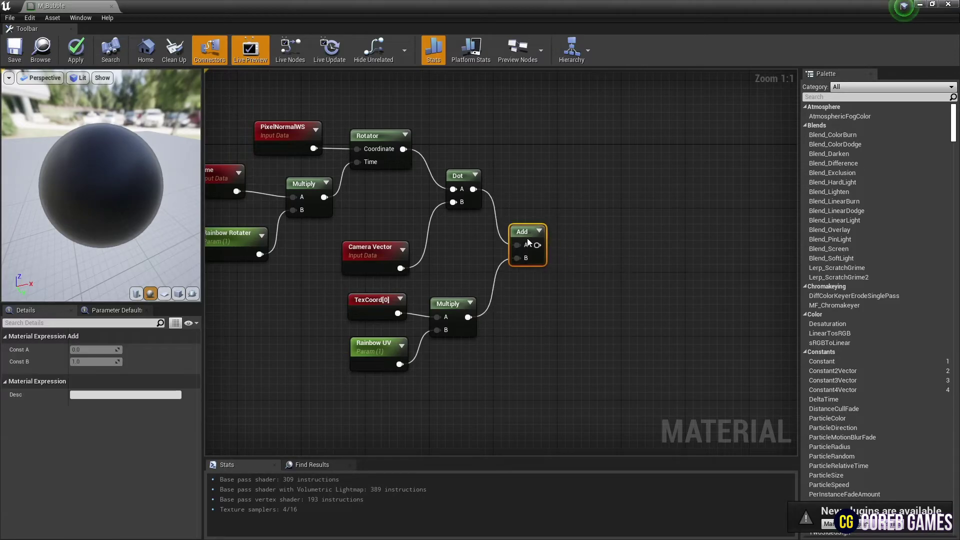
{"action": "right_click", "coordinate": [527, 234]}
{"action": "left_click", "coordinate": [567, 275]}
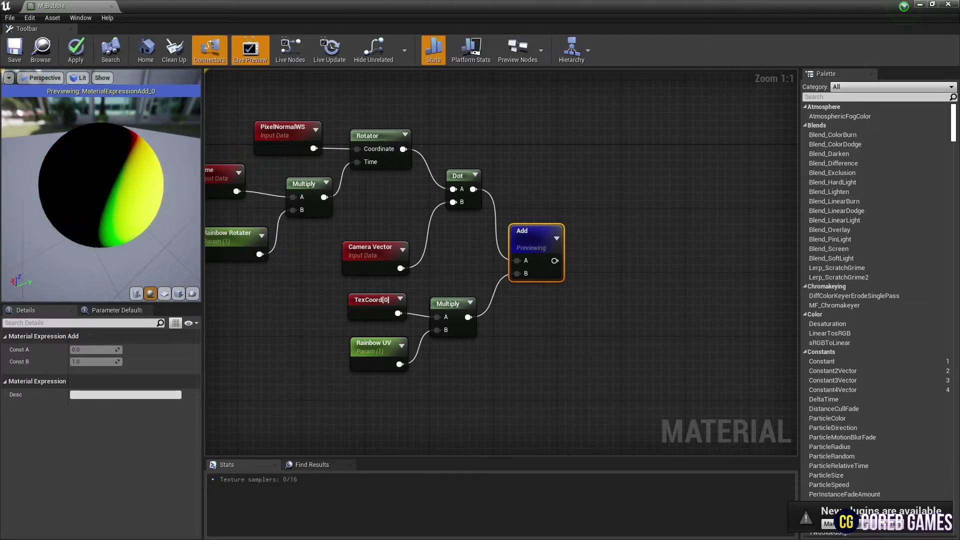
{"action": "right_click", "coordinate": [535, 239]}
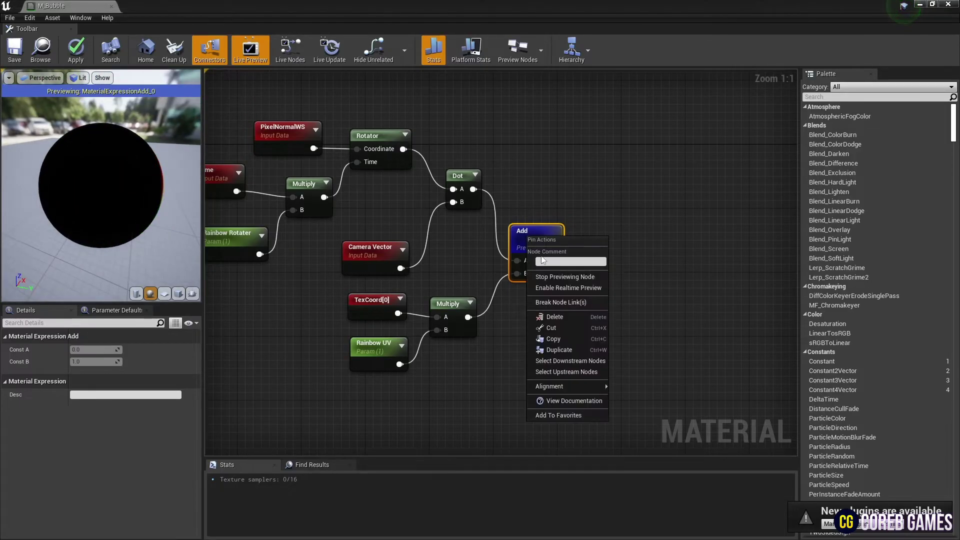
{"action": "left_click", "coordinate": [545, 276]}
{"action": "left_click", "coordinate": [75, 49]}
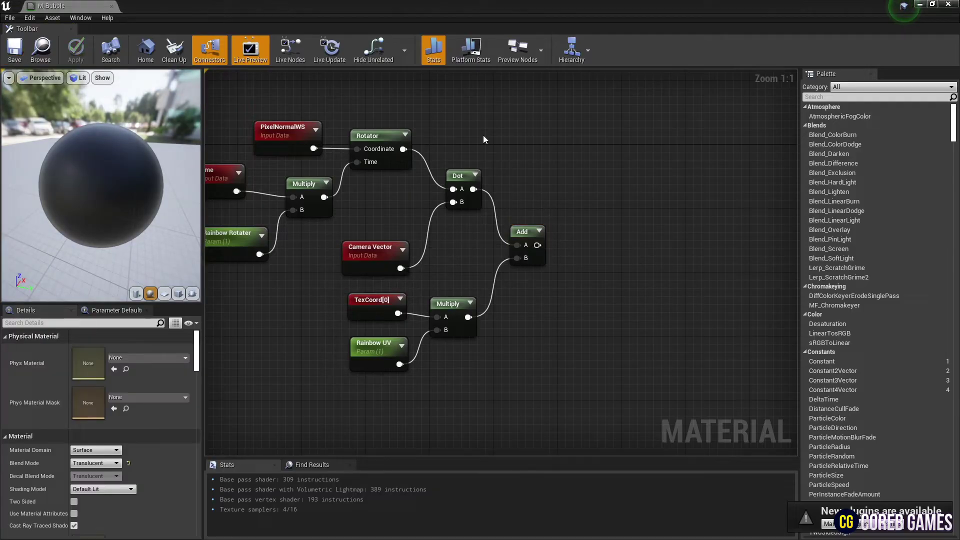
Add a HueShift node and a pure green Constant3Vector (G=1).
{"action": "mouse_move", "coordinate": [604, 259]}
{"action": "right_mouse_down"}
{"action": "mouse_move", "coordinate": [593, 227]}
{"action": "mouse_move", "coordinate": [533, 229]}
{"action": "right_mouse_up"}
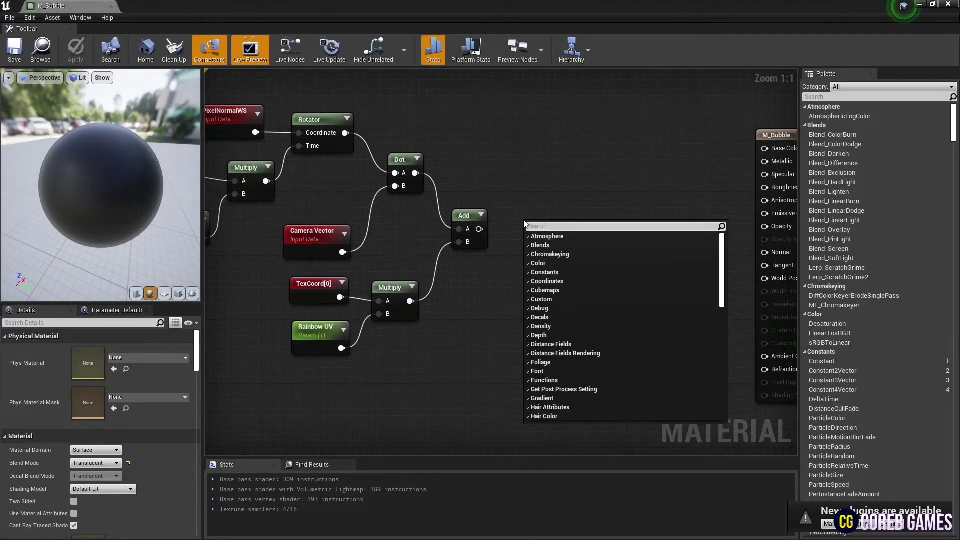
{"action": "right_click", "coordinate": [525, 222]}
{"action": "type", "text": "hue"}
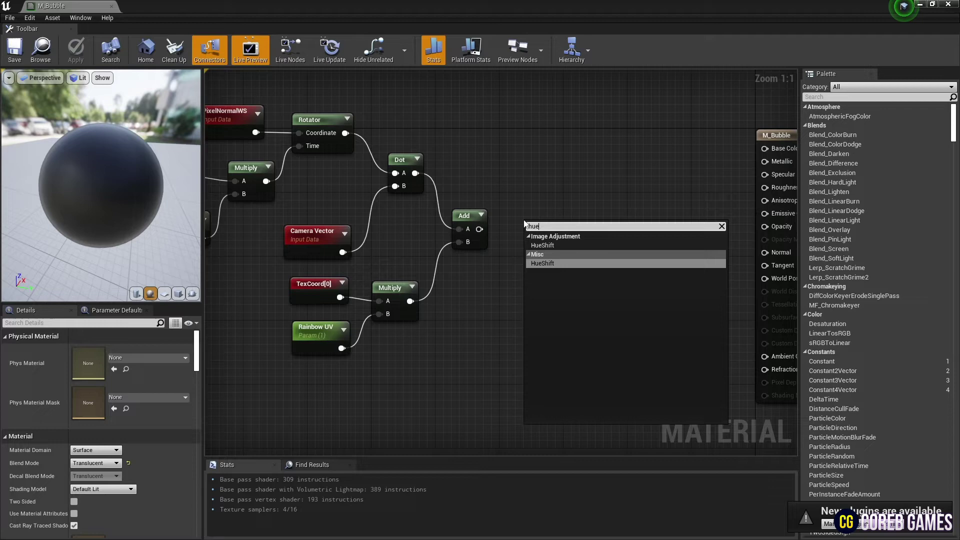
{"action": "left_click", "coordinate": [566, 263]}
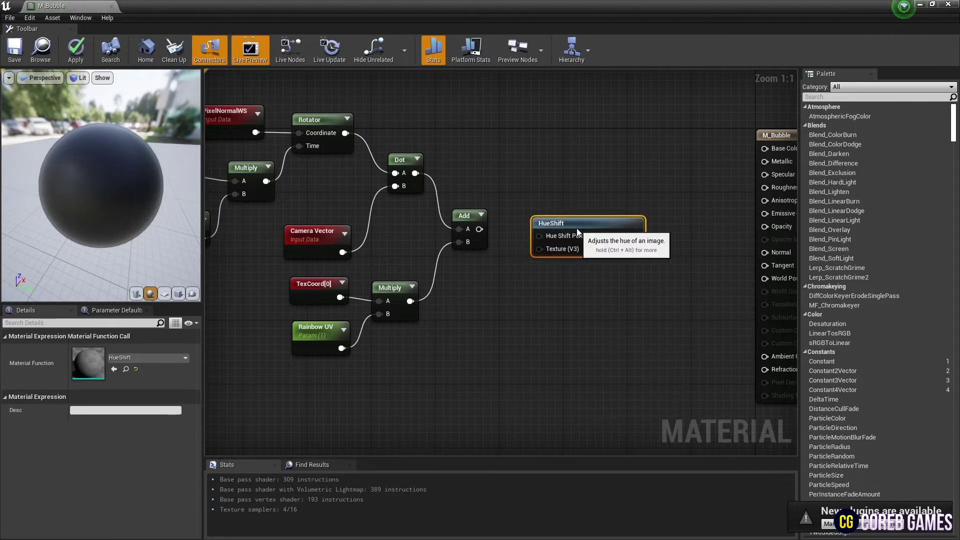
{"action": "left_click", "coordinate": [466, 279]}
{"action": "double_click", "coordinate": [500, 293]}
{"action": "type", "text": "1"}
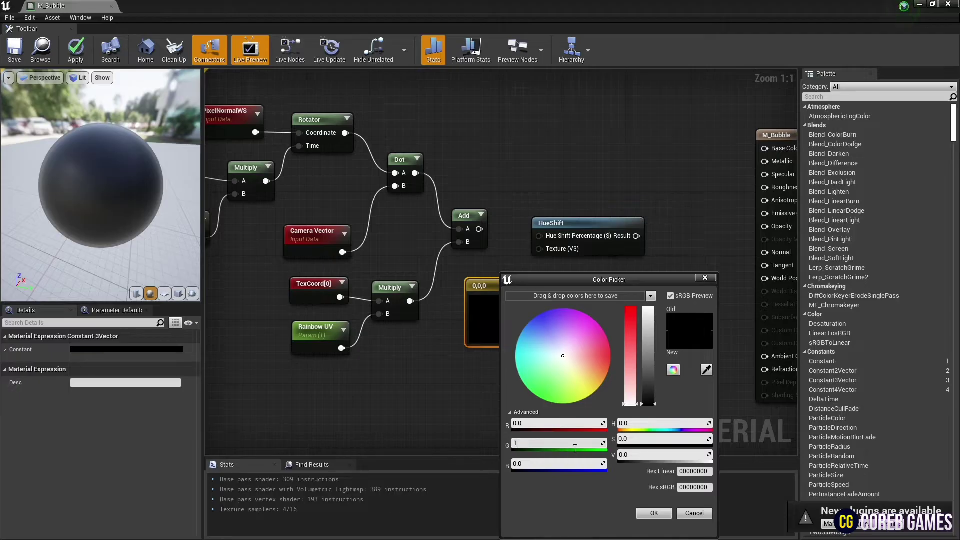
{"action": "left_click", "coordinate": [654, 513]}
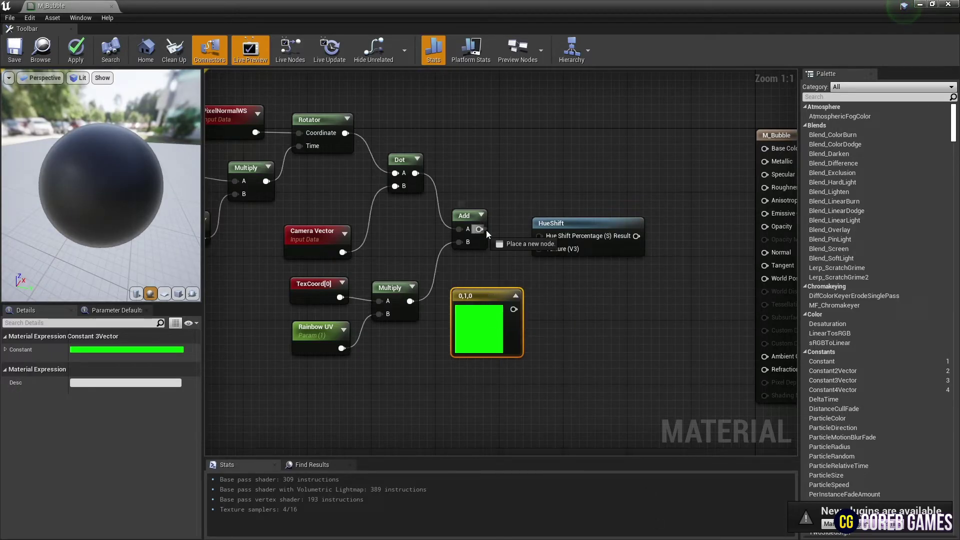
Wire Add into Hue Shift Percentage and green into Texture, previewing the rainbow bands.
{"action": "left_click_drag", "start_coordinate": [486, 231], "coordinate": [541, 235]}
{"action": "left_click", "coordinate": [580, 218]}
{"action": "left_click_drag", "start_coordinate": [514, 309], "coordinate": [544, 241]}
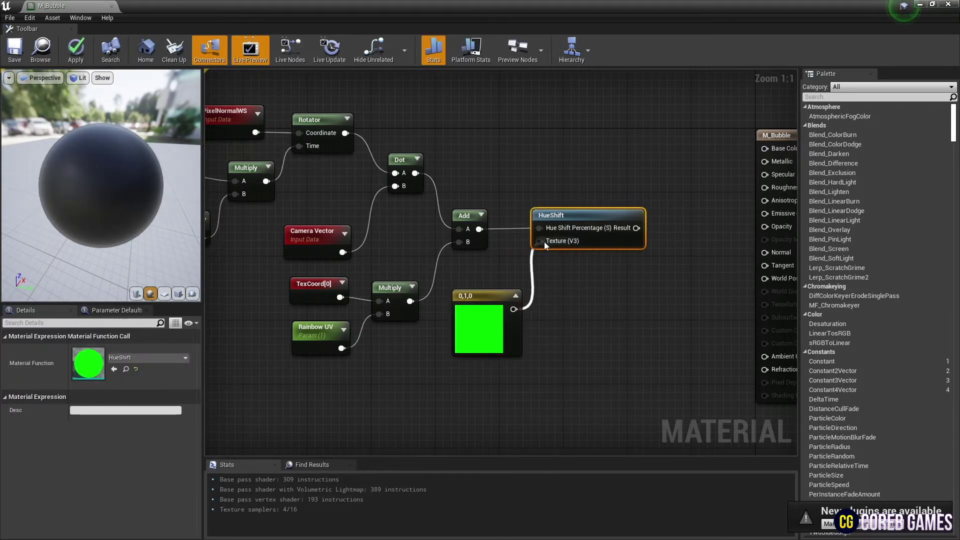
{"action": "right_click", "coordinate": [585, 214]}
{"action": "left_click", "coordinate": [612, 254]}
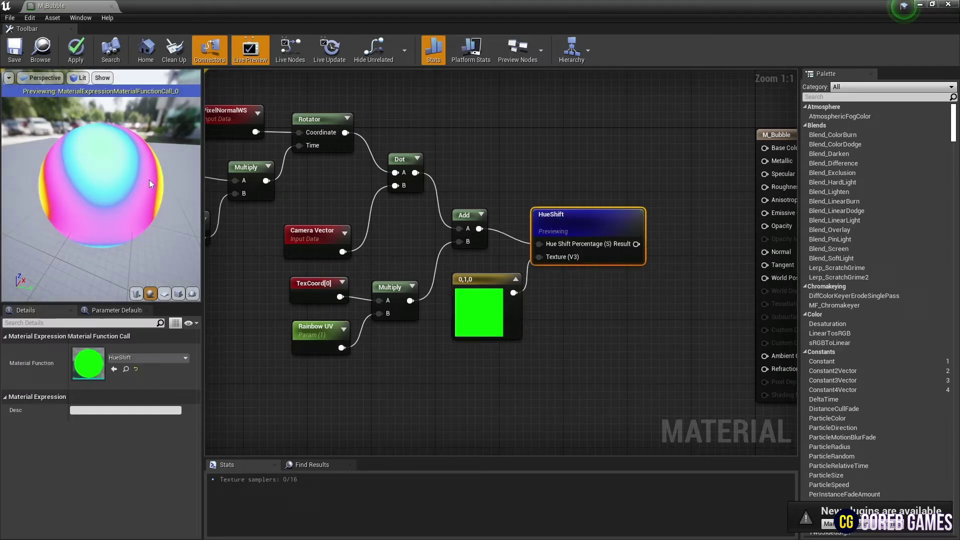
{"action": "left_click_drag", "start_coordinate": [151, 184], "coordinate": [113, 150]}
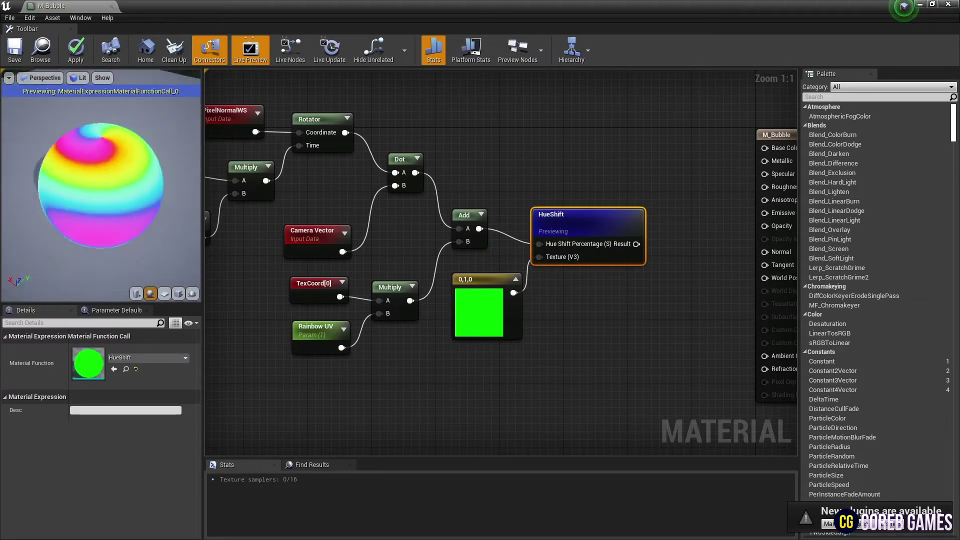
{"action": "left_click_drag", "start_coordinate": [113, 150], "coordinate": [150, 166]}
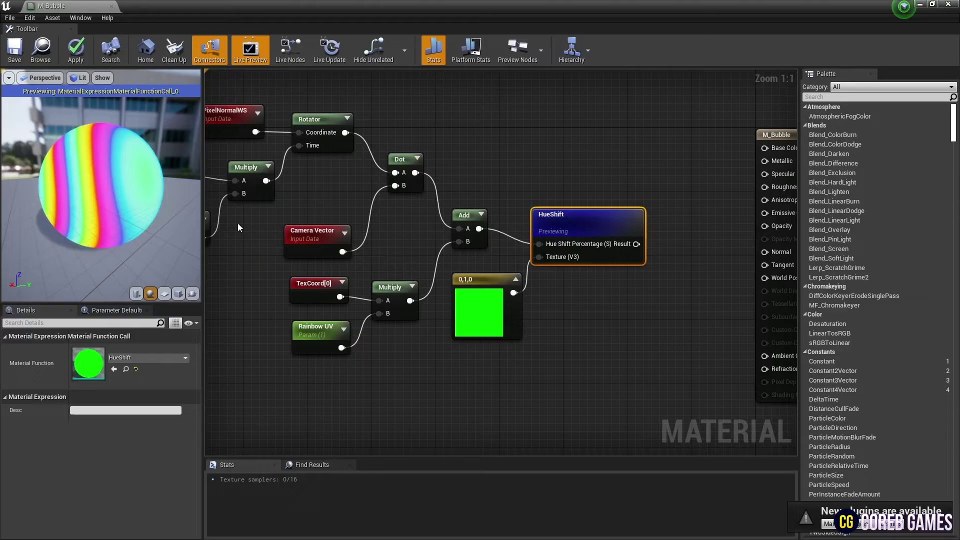
{"action": "left_click_drag", "start_coordinate": [80, 204], "coordinate": [120, 188]}
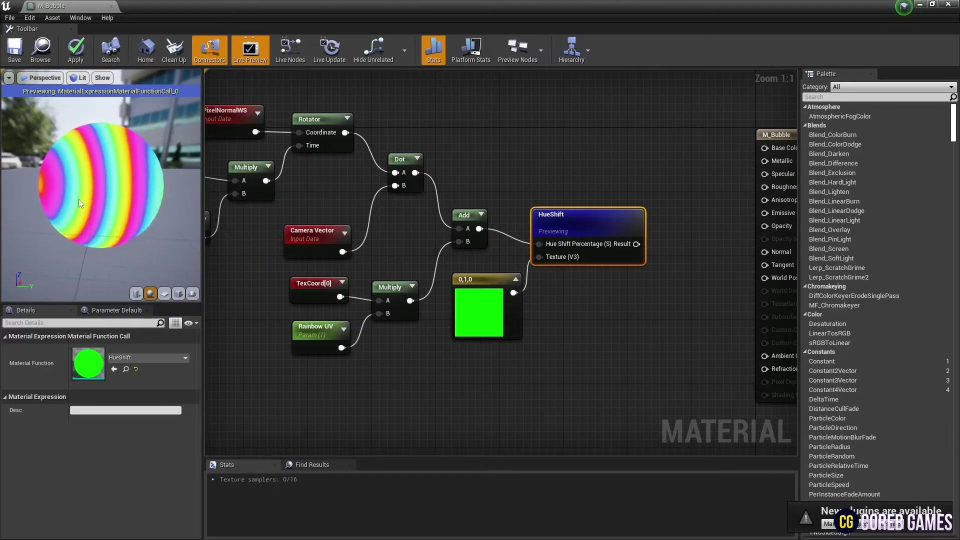
{"action": "scroll", "coordinate": [535, 304], "scroll_direction": "down", "scroll_amount": 2}
{"action": "left_click_drag", "start_coordinate": [232, 146], "coordinate": [564, 343]}
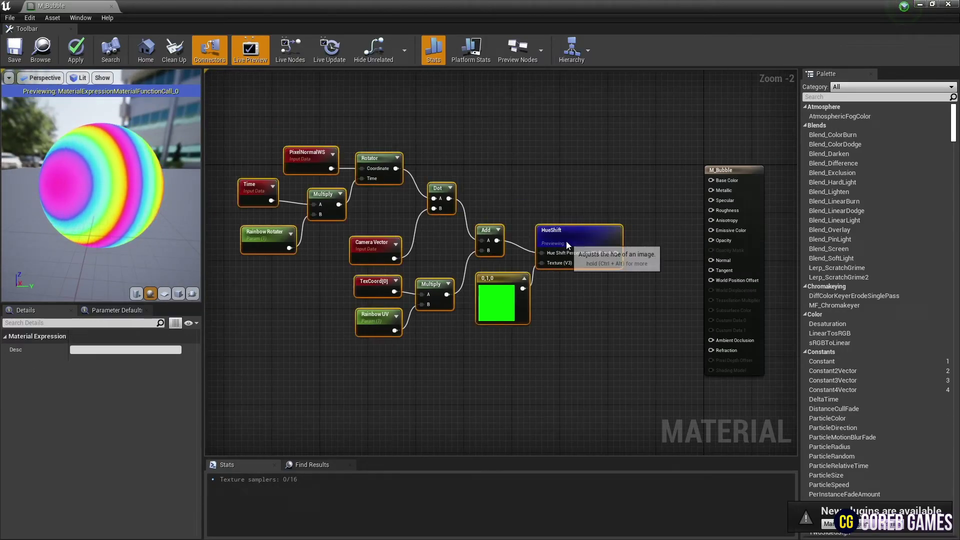
Stop previewing the HueShift node and pan toward the material output.
{"action": "right_click_drag", "start_coordinate": [566, 241], "coordinate": [451, 166]}
{"action": "left_click", "coordinate": [536, 181]}
{"action": "right_click_drag", "start_coordinate": [524, 182], "coordinate": [556, 168]}
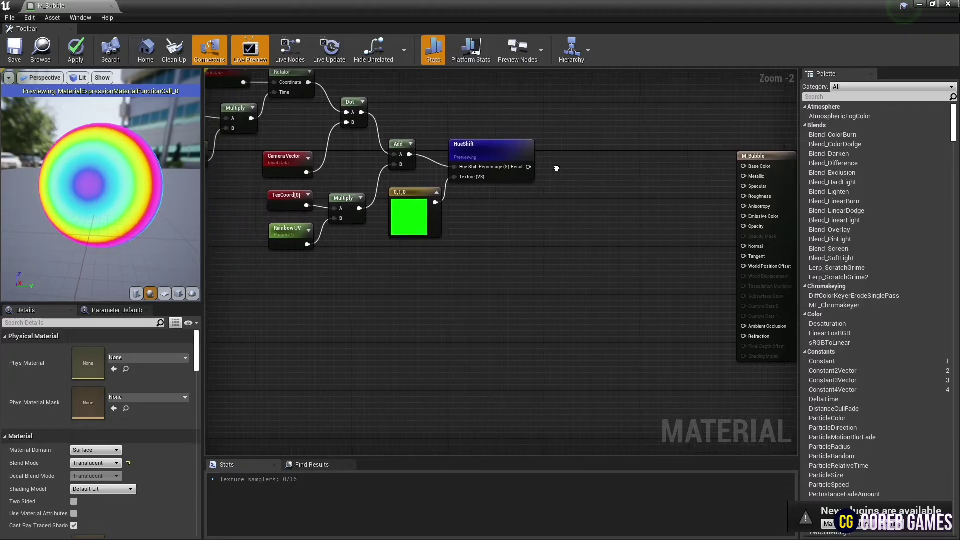
{"action": "right_click", "coordinate": [488, 156]}
{"action": "left_click", "coordinate": [504, 173]}
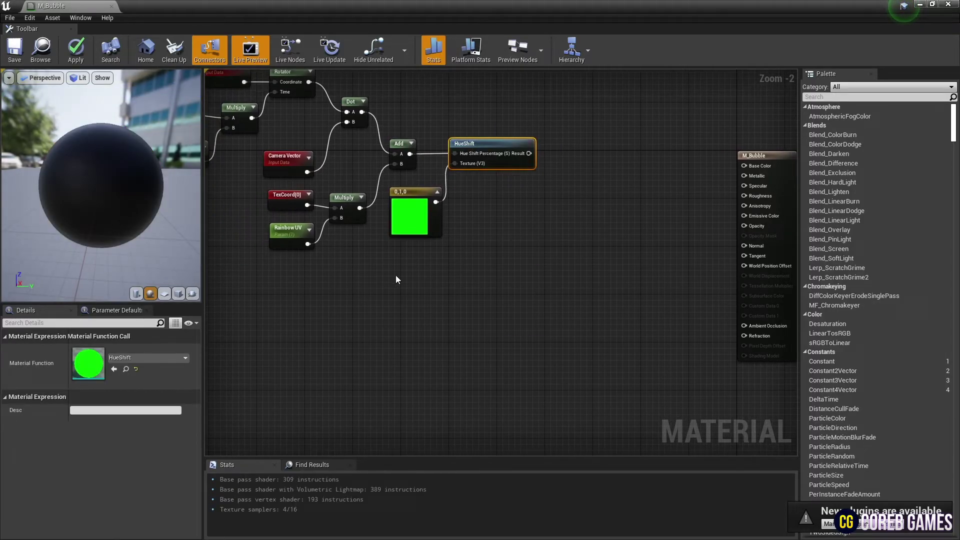
Add Fresnel and Power nodes plus a Fresnel Outer Power parameter set to 1.5.
{"action": "right_click", "coordinate": [396, 279]}
{"action": "type", "text": "fre"}
{"action": "key", "text": "Return"}
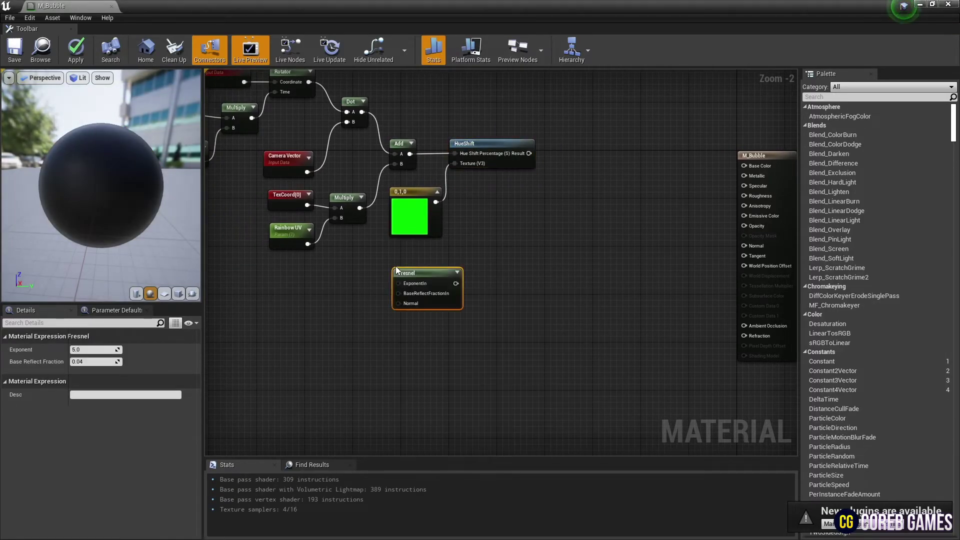
{"action": "left_click", "coordinate": [480, 267]}
{"action": "scroll", "coordinate": [485, 260], "scroll_direction": "up", "scroll_amount": 2}
{"action": "right_click", "coordinate": [509, 246]}
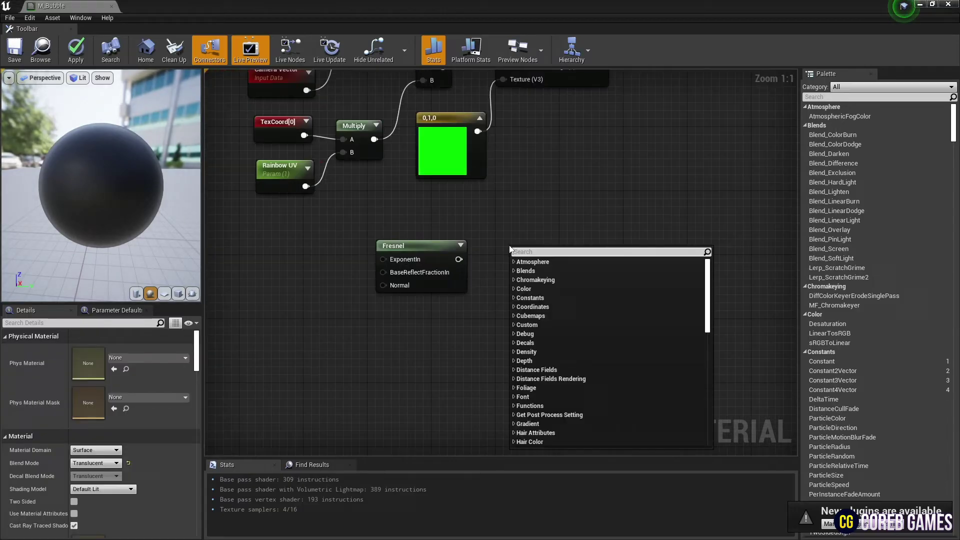
{"action": "type", "text": "power"}
{"action": "key", "text": "Return"}
{"action": "left_click", "coordinate": [419, 316]}
{"action": "type", "text": "Fre"}
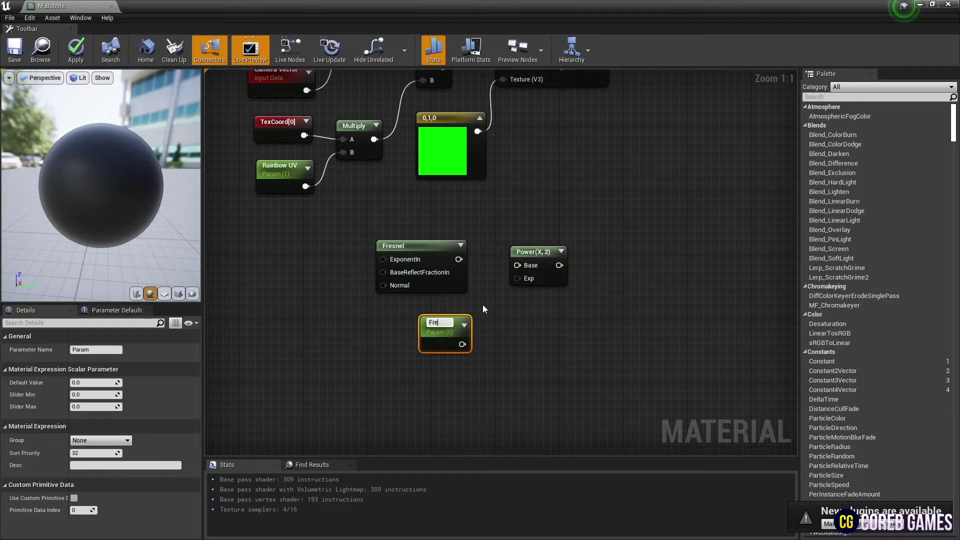
{"action": "type", "text": "snel Outer Power"}
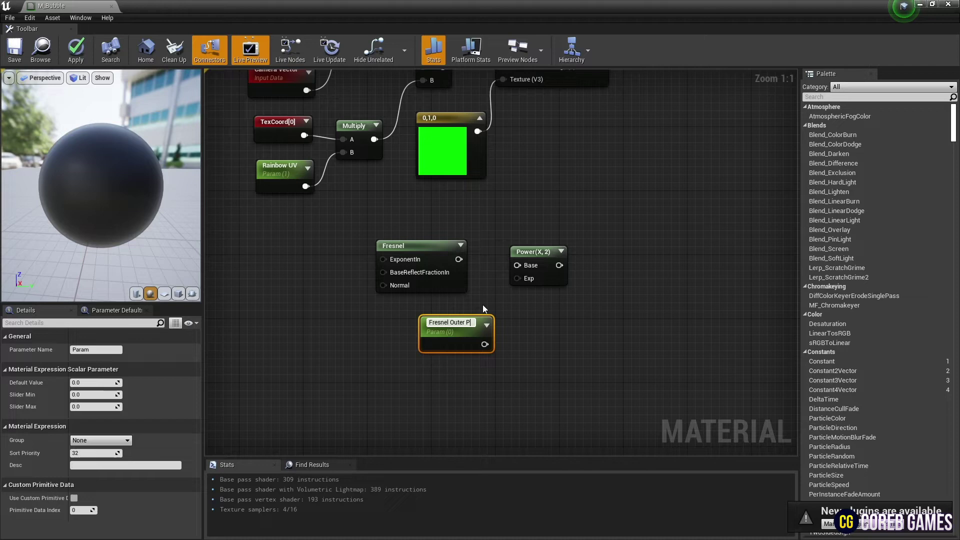
{"action": "key", "text": "Return"}
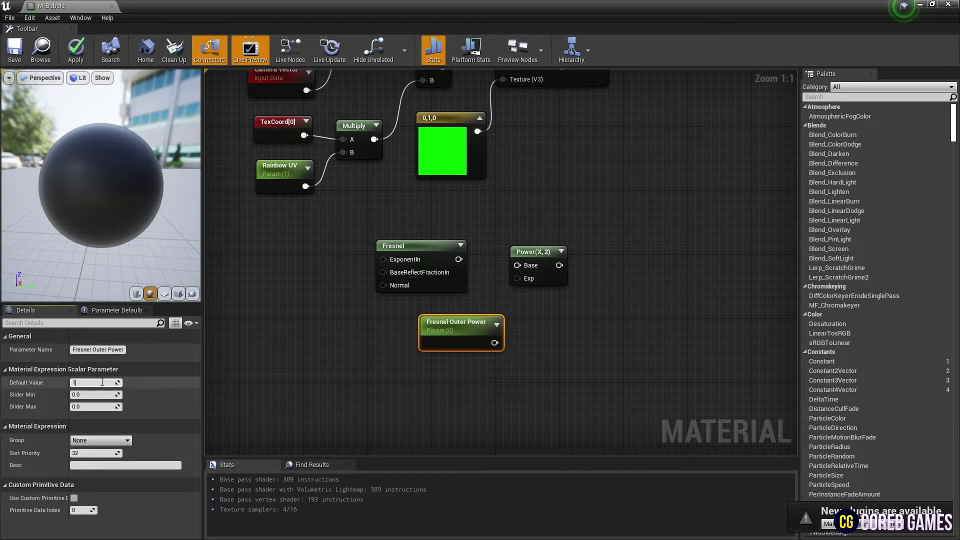
{"action": "type", "text": ".5"}
{"action": "key", "text": "Return"}
Wire Fresnel into Power's Base and the parameter into Exp, briefly previewing Power.
{"action": "left_click_drag", "start_coordinate": [526, 281], "coordinate": [524, 280]}
{"action": "left_click_drag", "start_coordinate": [448, 325], "coordinate": [412, 320]}
{"action": "mouse_move", "coordinate": [459, 259]}
{"action": "left_mouse_down"}
{"action": "mouse_move", "coordinate": [517, 265]}
{"action": "mouse_move", "coordinate": [505, 247]}
{"action": "left_mouse_up"}
{"action": "right_click", "coordinate": [505, 248]}
{"action": "left_click", "coordinate": [537, 264]}
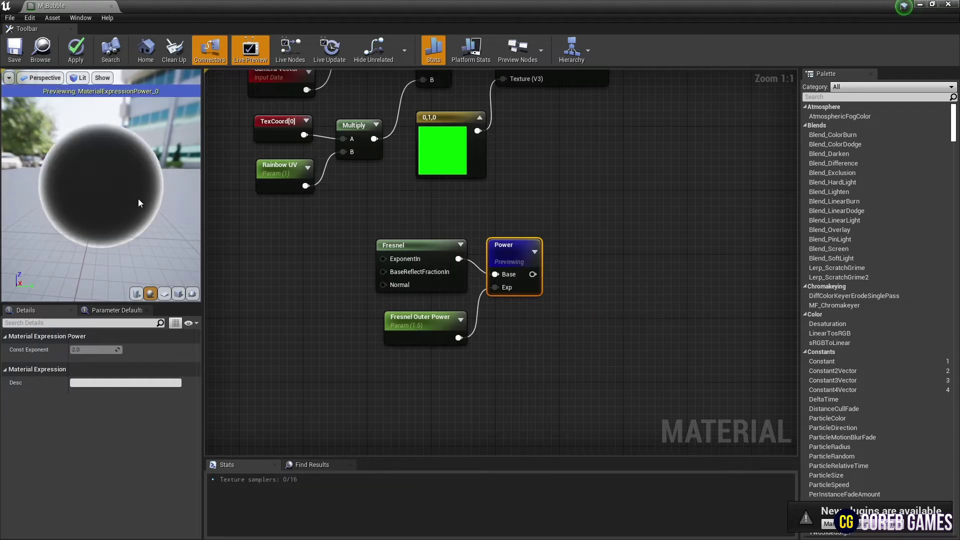
{"action": "left_click_drag", "start_coordinate": [34, 225], "coordinate": [34, 199]}
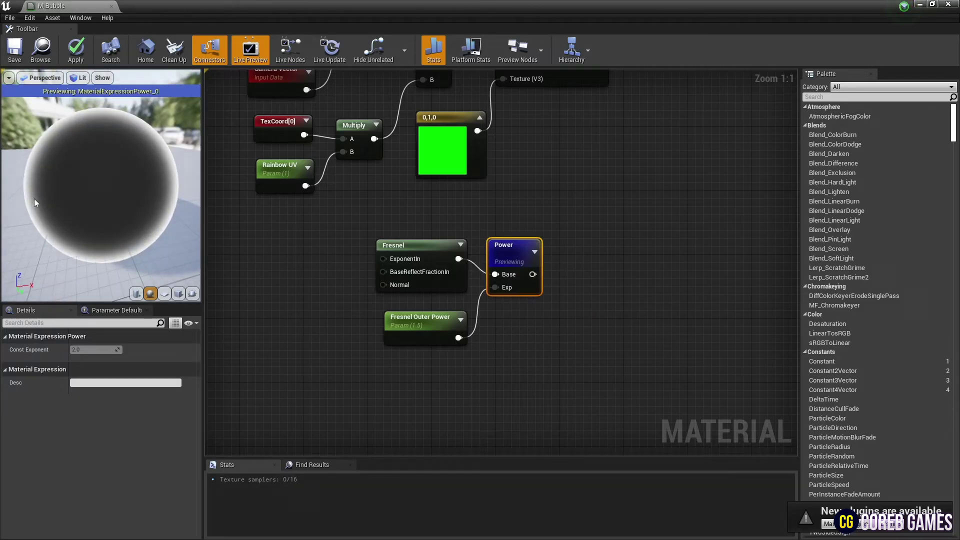
{"action": "right_click", "coordinate": [514, 244]}
{"action": "left_click", "coordinate": [536, 287]}
{"action": "scroll", "coordinate": [526, 269], "scroll_direction": "down", "scroll_amount": 2}
Multiply the HueShift result by the Fresnel Power output in a new Multiply node.
{"action": "left_click_drag", "start_coordinate": [525, 272], "coordinate": [385, 362]}
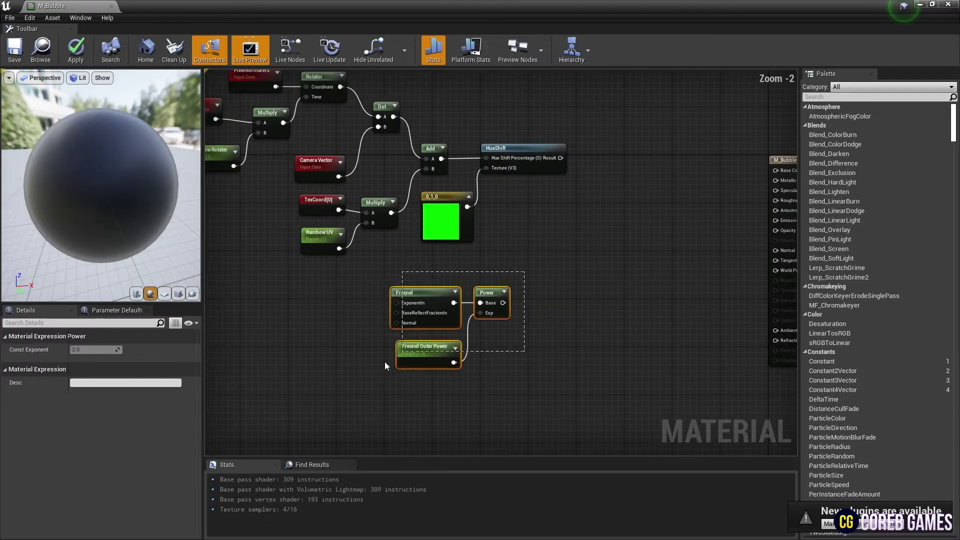
{"action": "left_click_drag", "start_coordinate": [491, 293], "coordinate": [524, 268]}
{"action": "left_click", "coordinate": [574, 172]}
{"action": "right_click_drag", "start_coordinate": [575, 172], "coordinate": [548, 207]}
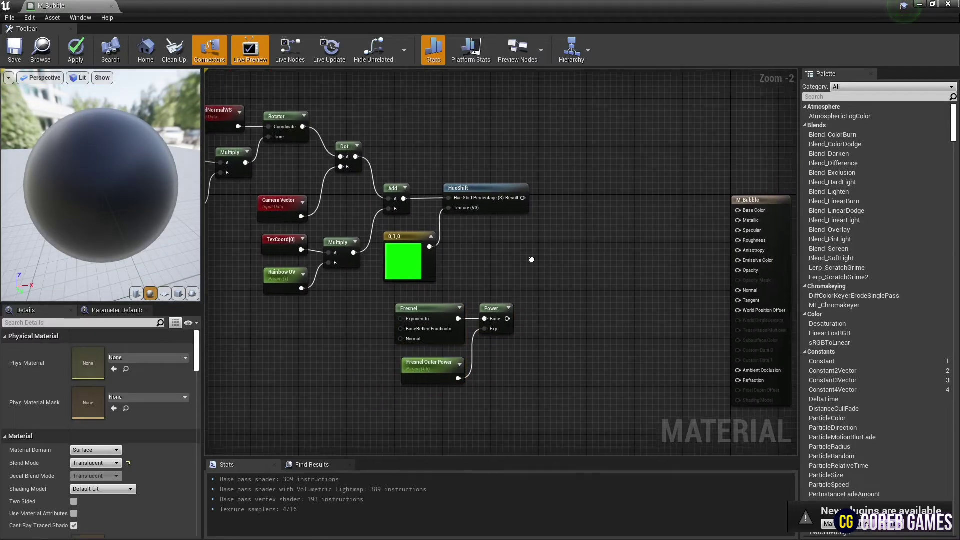
{"action": "left_click", "coordinate": [548, 207]}
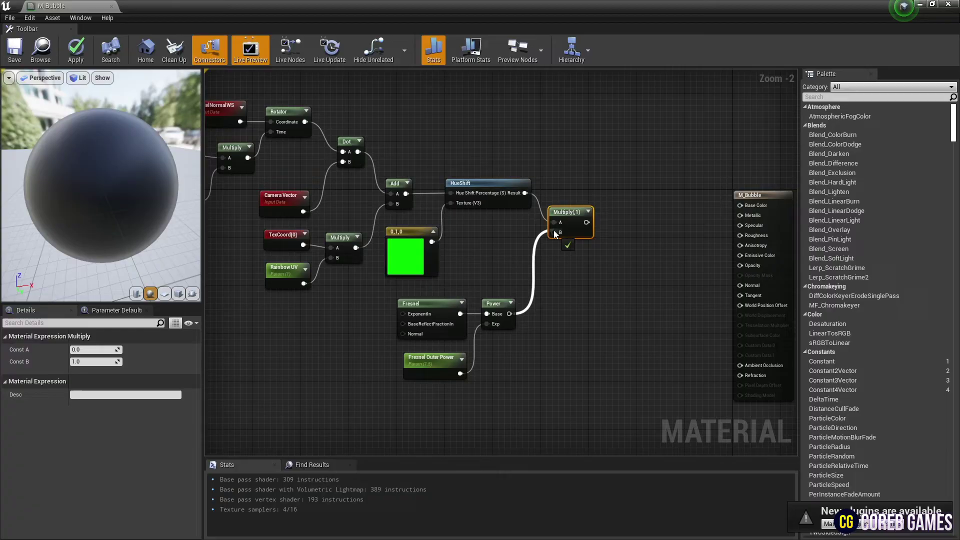
{"action": "left_click_drag", "start_coordinate": [557, 241], "coordinate": [554, 231]}
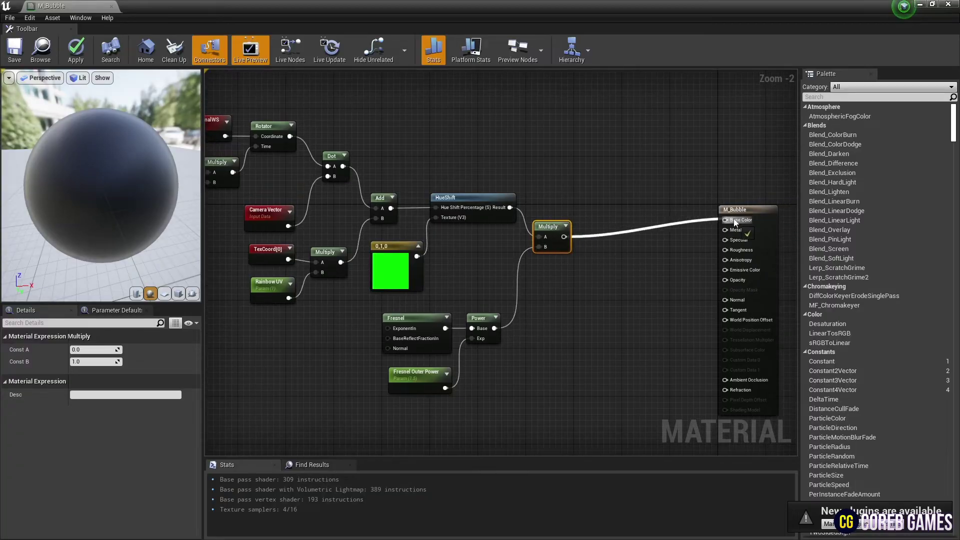
Connect the Multiply to Base Color and the Power mask to Opacity.
{"action": "left_click_drag", "start_coordinate": [735, 222], "coordinate": [726, 220]}
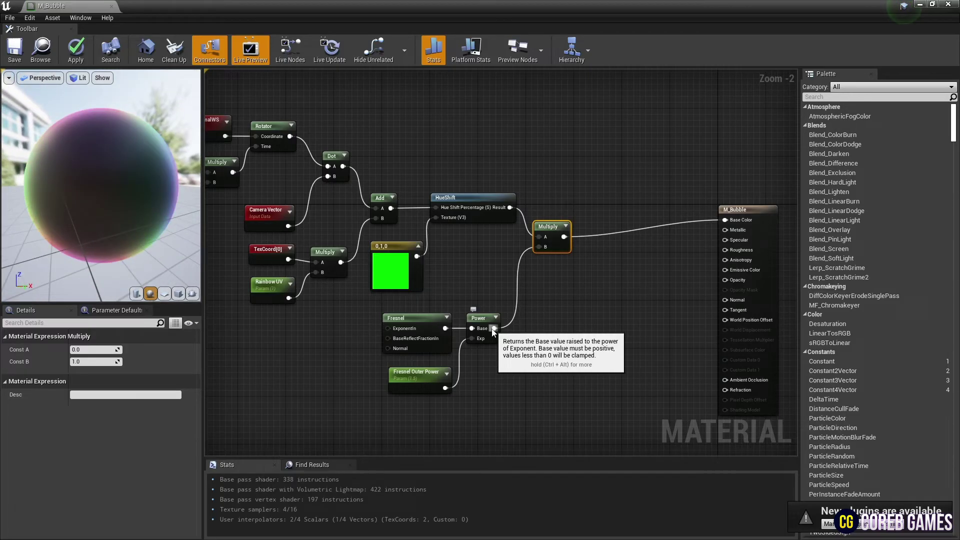
{"action": "left_click_drag", "start_coordinate": [493, 328], "coordinate": [545, 318]}
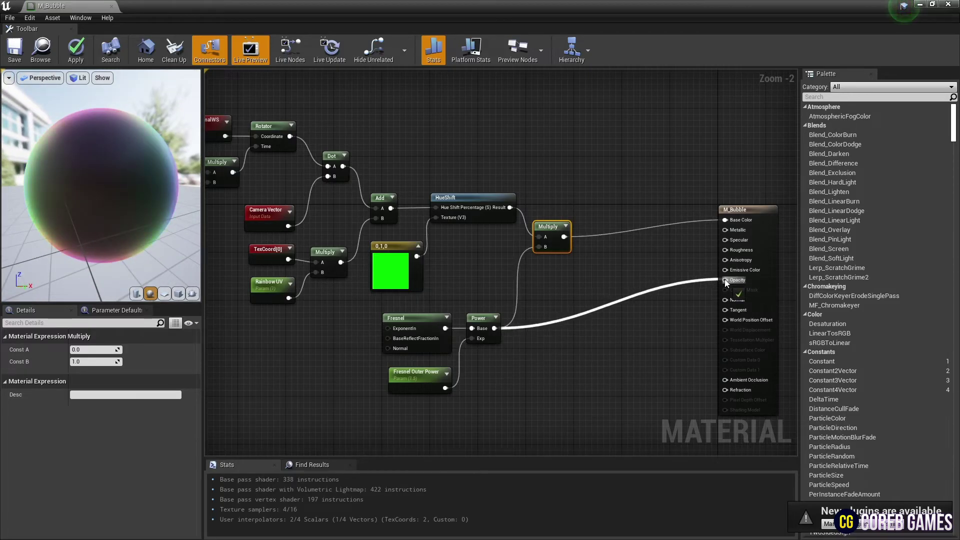
{"action": "left_click_drag", "start_coordinate": [726, 282], "coordinate": [725, 280]}
{"action": "left_click_drag", "start_coordinate": [132, 229], "coordinate": [135, 255]}
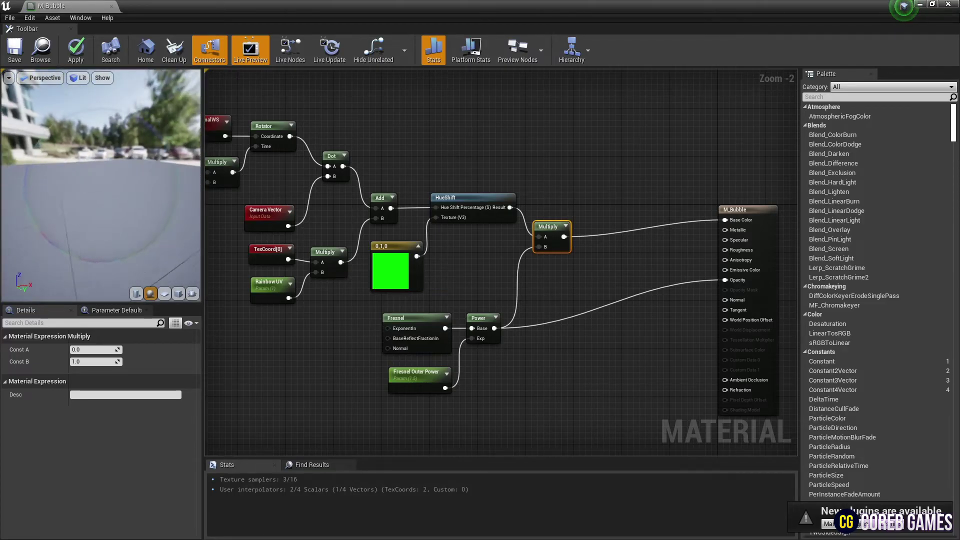
{"action": "left_click_drag", "start_coordinate": [135, 255], "coordinate": [136, 226]}
{"action": "mouse_move", "coordinate": [378, 398]}
{"action": "left_mouse_down"}
{"action": "mouse_move", "coordinate": [489, 318]}
{"action": "mouse_move", "coordinate": [486, 330]}
{"action": "left_mouse_up"}
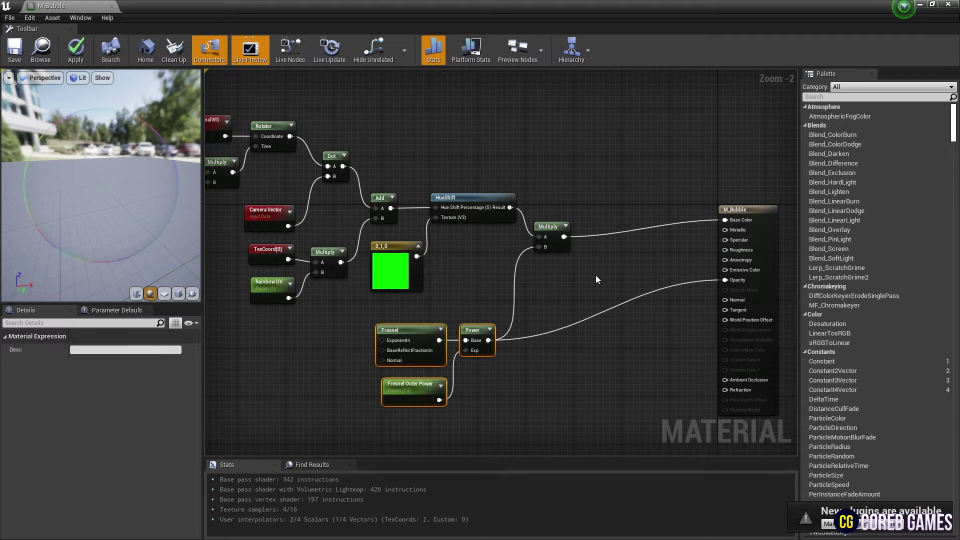
{"action": "left_click", "coordinate": [595, 275]}
{"action": "left_click_drag", "start_coordinate": [559, 220], "coordinate": [570, 198]}
Add a second Multiply node and a scalar parameter named Emissive Color.
{"action": "left_click", "coordinate": [573, 254]}
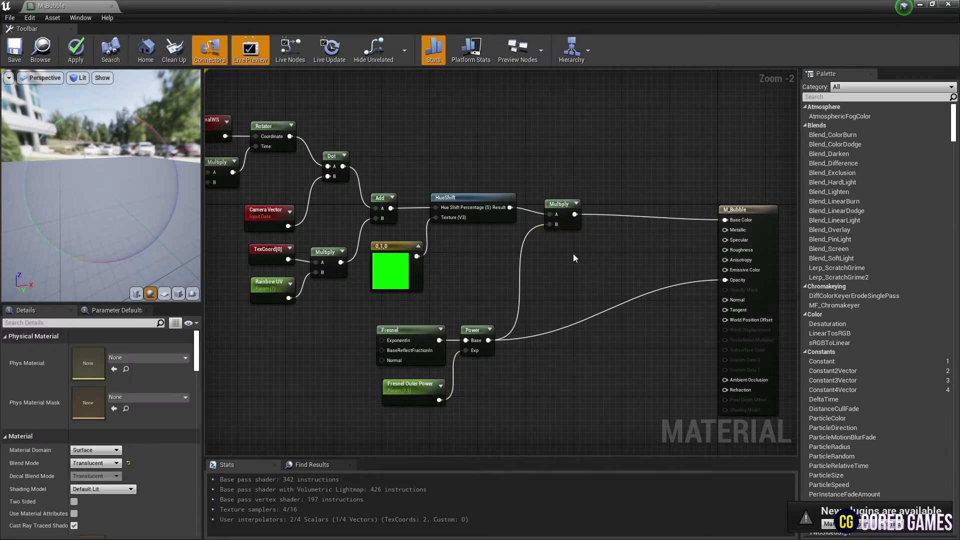
{"action": "left_click", "coordinate": [540, 275]}
{"action": "left_click", "coordinate": [529, 279]}
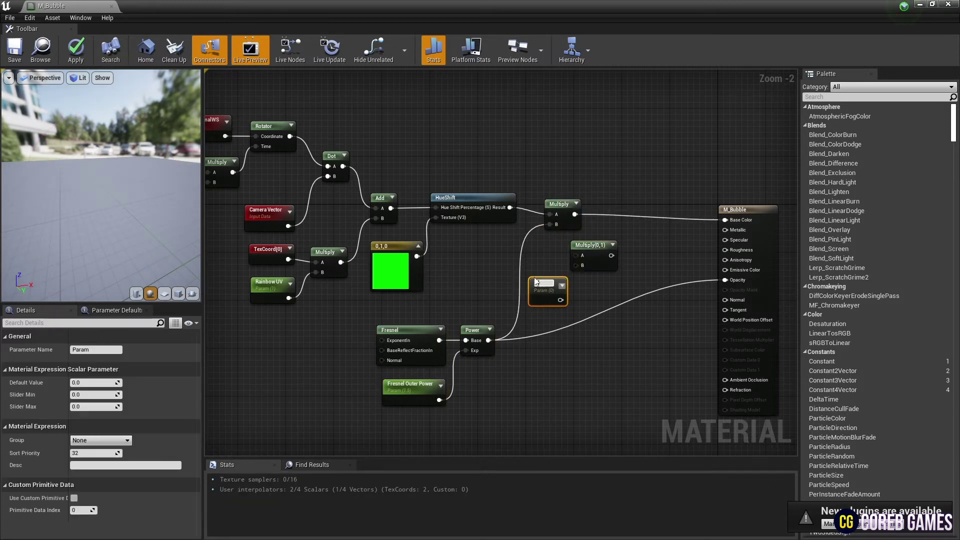
{"action": "type", "text": "Emiss"}
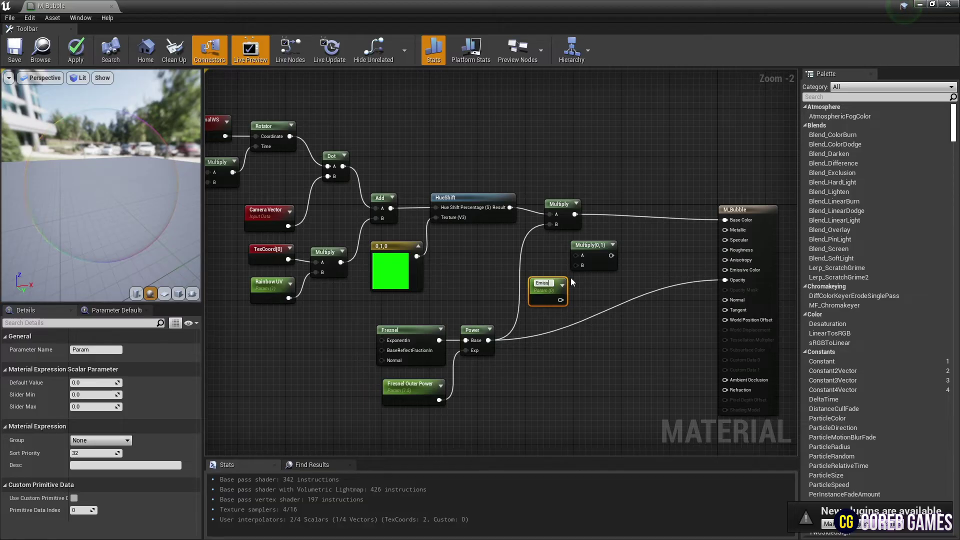
{"action": "type", "text": "ive Color"}
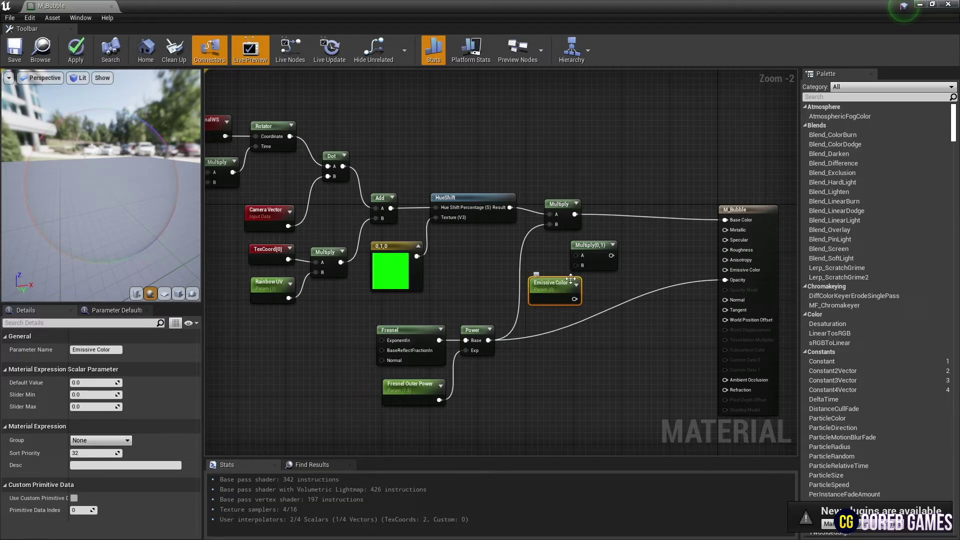
{"action": "left_click", "coordinate": [545, 235]}
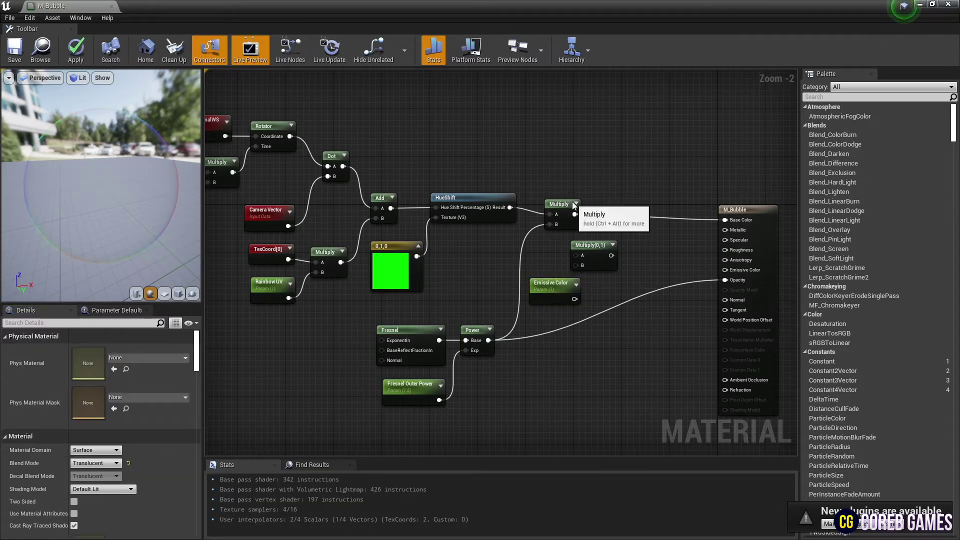
Multiply the rainbow result by Emissive Color and connect it to the Emissive Color input.
{"action": "mouse_move", "coordinate": [574, 207]}
{"action": "left_mouse_down"}
{"action": "mouse_move", "coordinate": [588, 200]}
{"action": "mouse_move", "coordinate": [582, 255]}
{"action": "mouse_move", "coordinate": [614, 241]}
{"action": "left_mouse_up"}
{"action": "mouse_move", "coordinate": [575, 299]}
{"action": "left_mouse_down"}
{"action": "mouse_move", "coordinate": [604, 262]}
{"action": "mouse_move", "coordinate": [727, 276]}
{"action": "left_mouse_up"}
{"action": "left_click", "coordinate": [568, 265]}
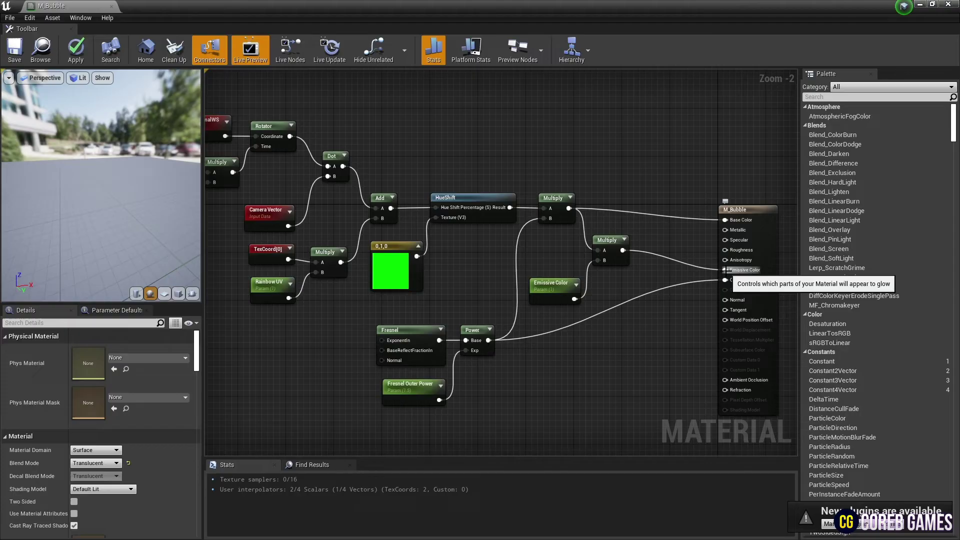
{"action": "left_click_drag", "start_coordinate": [105, 188], "coordinate": [135, 188]}
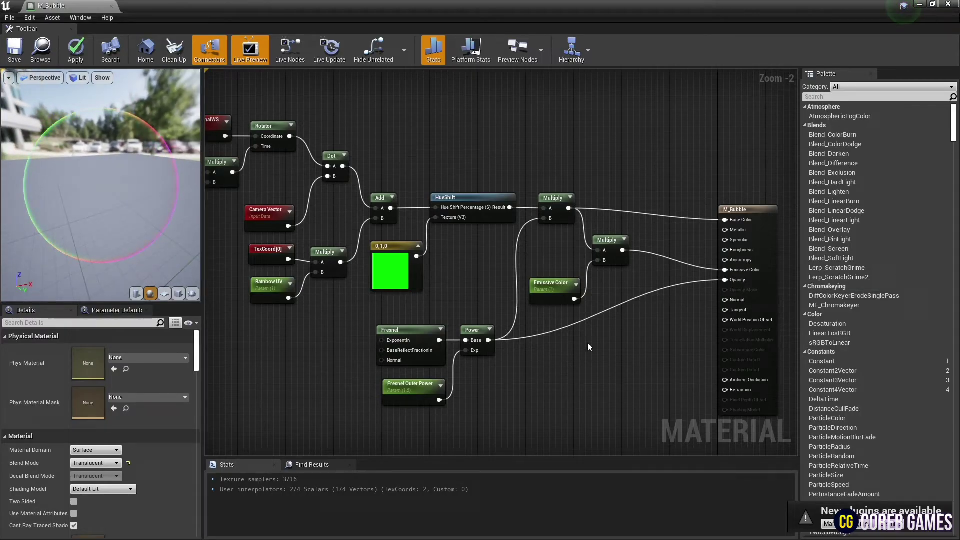
Add two Constant nodes to the graph and set the top one to 0.5.
{"action": "right_click_drag", "start_coordinate": [594, 346], "coordinate": [489, 347]}
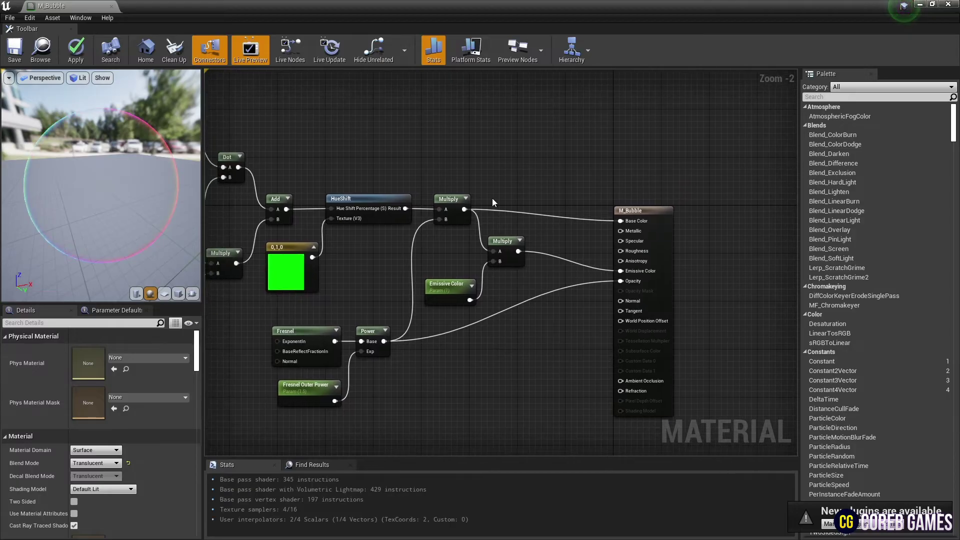
{"action": "right_click_drag", "start_coordinate": [510, 201], "coordinate": [518, 238]}
{"action": "left_click", "coordinate": [553, 181]}
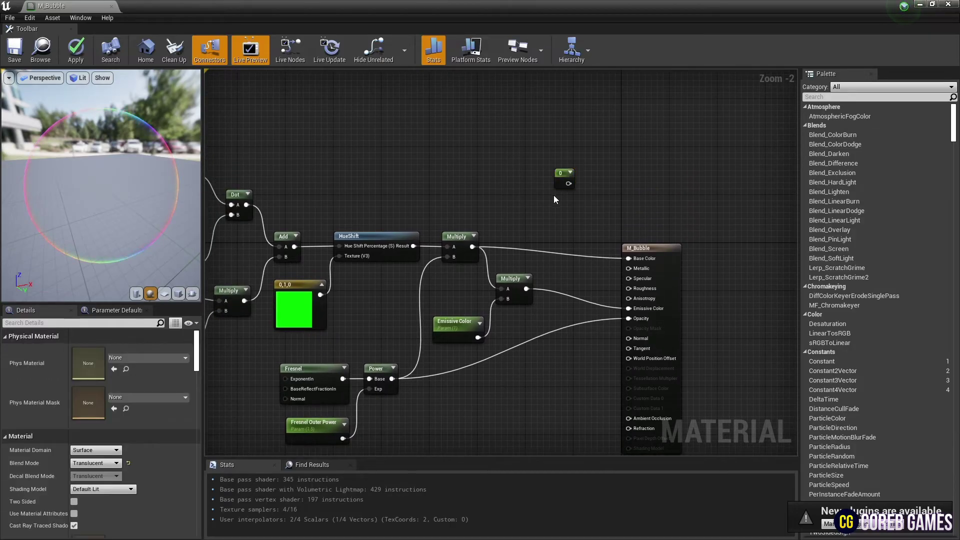
{"action": "left_click", "coordinate": [554, 197]}
{"action": "right_click_drag", "start_coordinate": [554, 198], "coordinate": [572, 188]}
{"action": "scroll", "coordinate": [572, 189], "scroll_direction": "up", "scroll_amount": 2}
{"action": "left_click", "coordinate": [520, 159]}
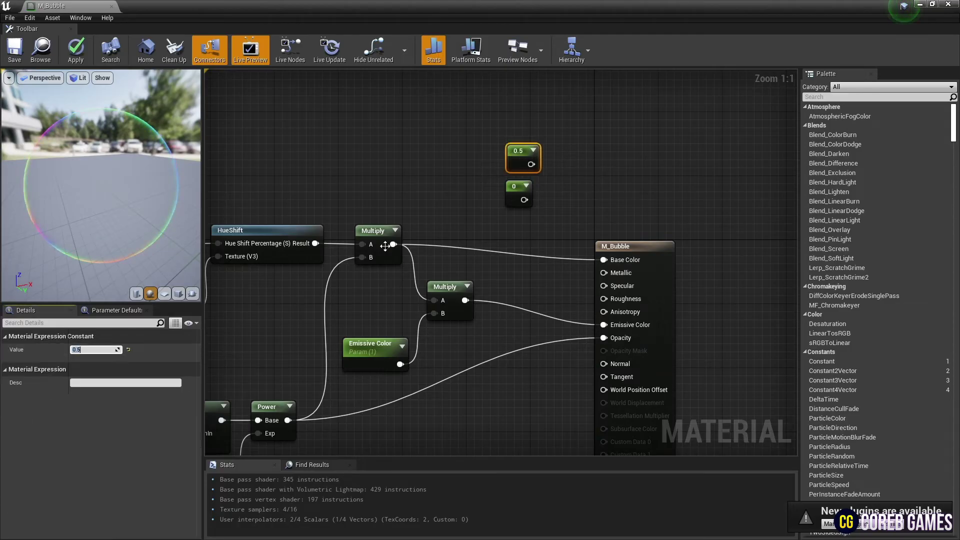
Wire the 0.5 constant into Metallic and the 0 constant into Roughness.
{"action": "left_click_drag", "start_coordinate": [531, 165], "coordinate": [590, 266]}
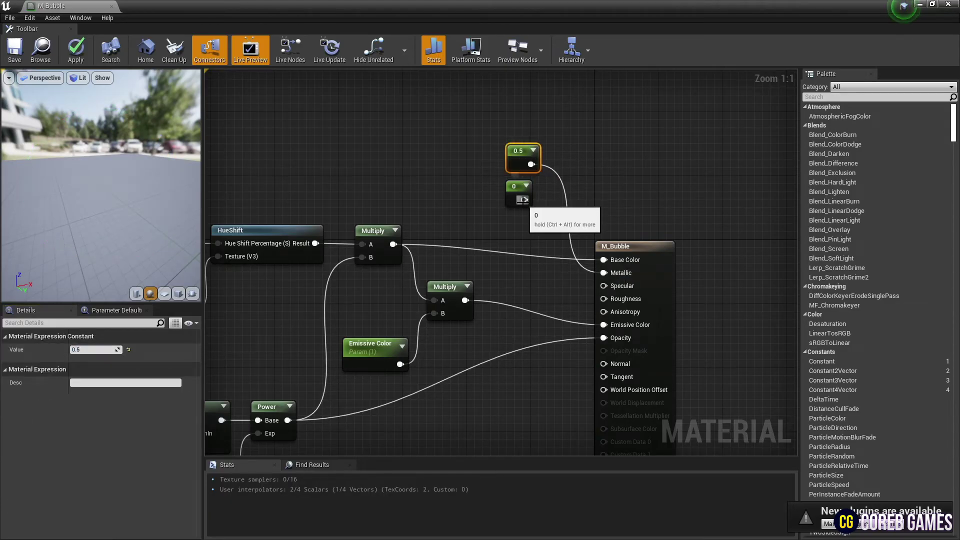
{"action": "left_click_drag", "start_coordinate": [523, 198], "coordinate": [552, 259]}
{"action": "left_click_drag", "start_coordinate": [603, 314], "coordinate": [604, 298]}
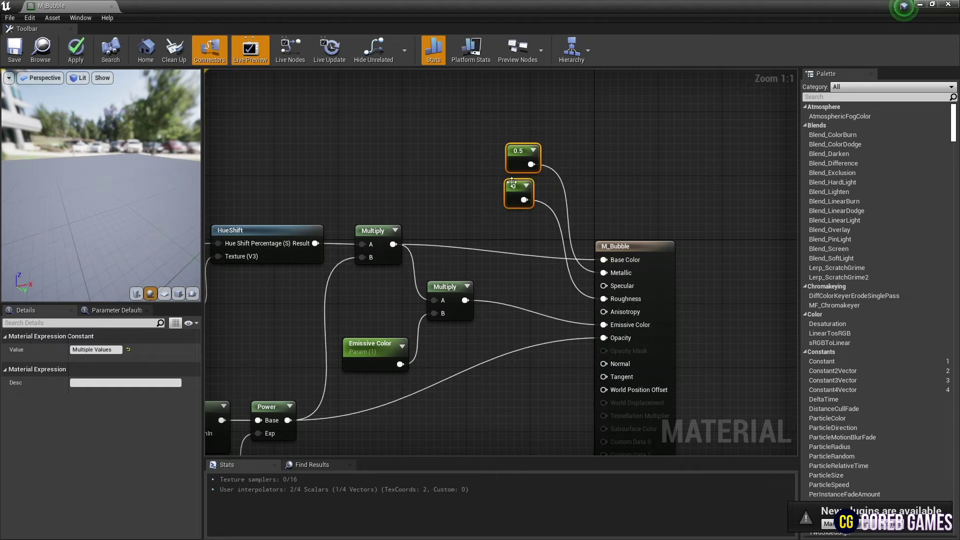
{"action": "left_click_drag", "start_coordinate": [512, 184], "coordinate": [504, 231]}
{"action": "left_click_drag", "start_coordinate": [127, 193], "coordinate": [129, 194]}
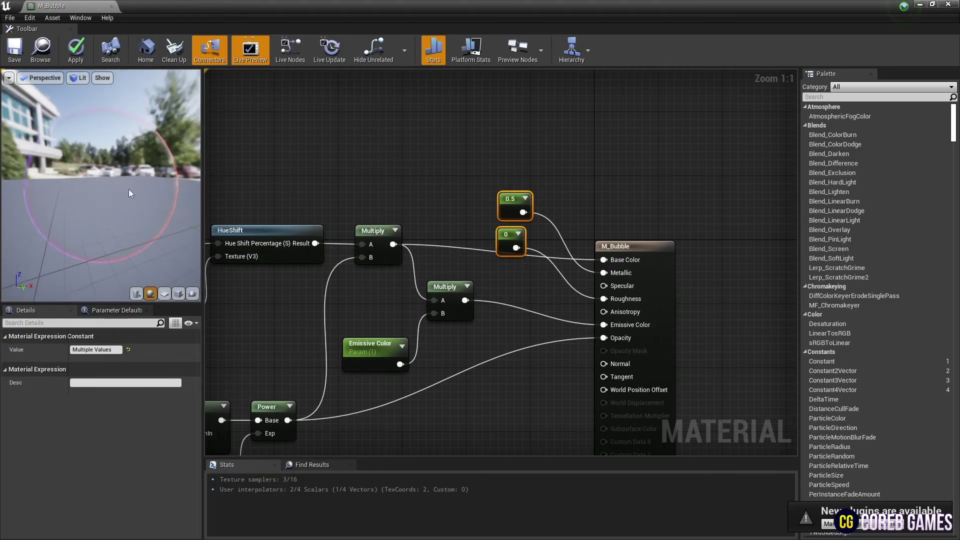
Add a GeneratedBand node and feed a 0.6 constant into its Width.
{"action": "right_click_drag", "start_coordinate": [565, 366], "coordinate": [540, 242]}
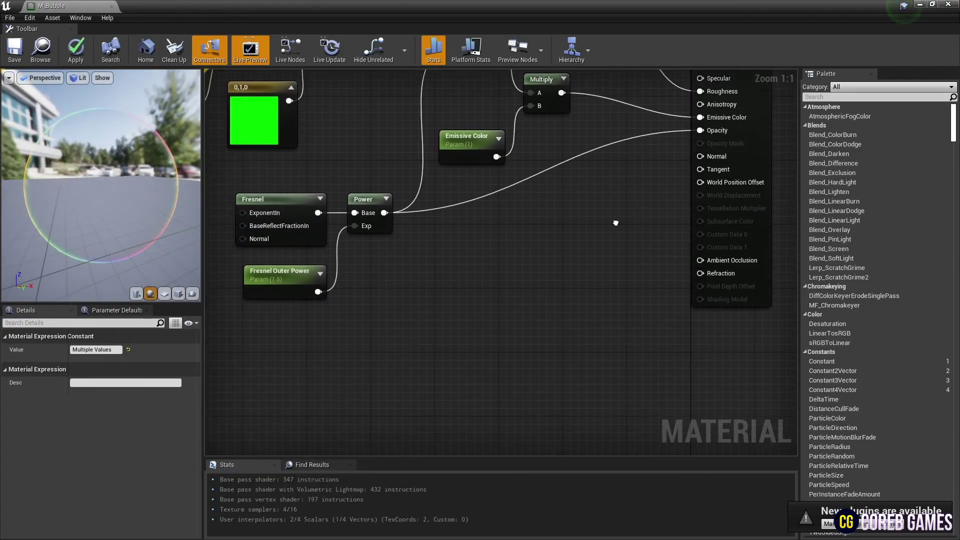
{"action": "left_click", "coordinate": [419, 267]}
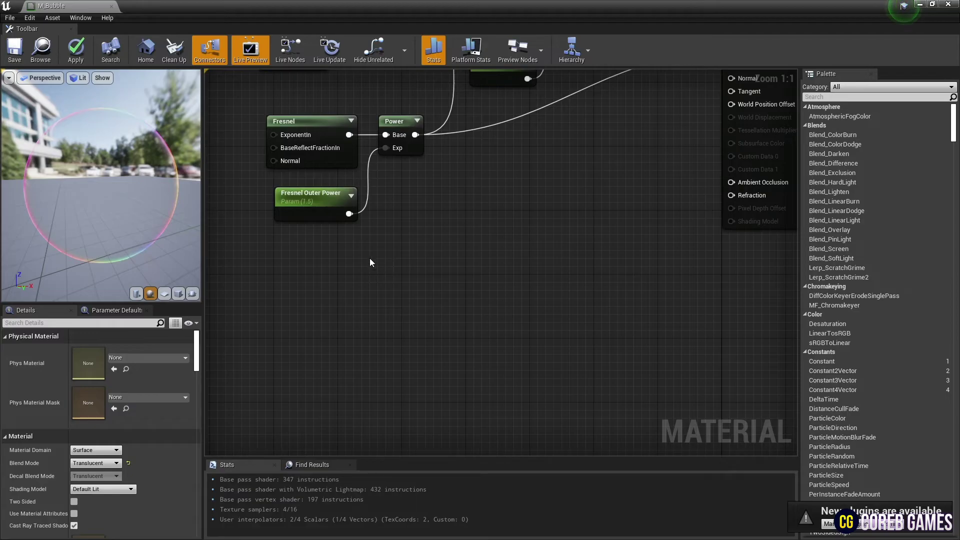
{"action": "right_click", "coordinate": [327, 254]}
{"action": "type", "text": "g"}
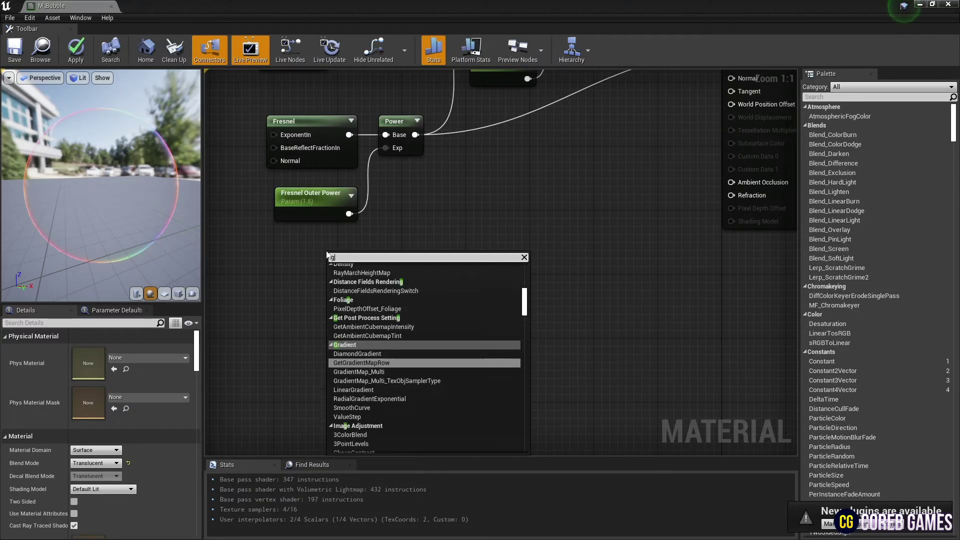
{"action": "type", "text": "ener"}
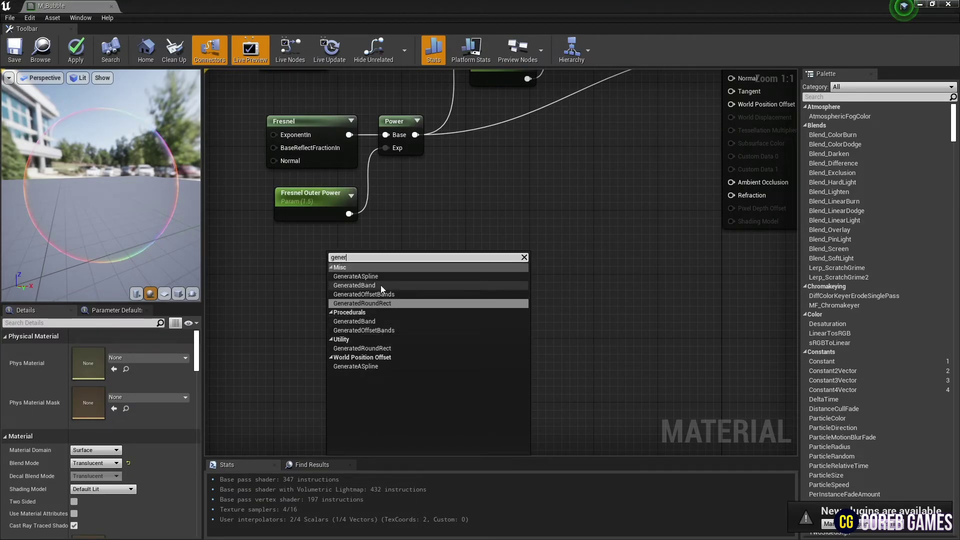
{"action": "left_click", "coordinate": [368, 285]}
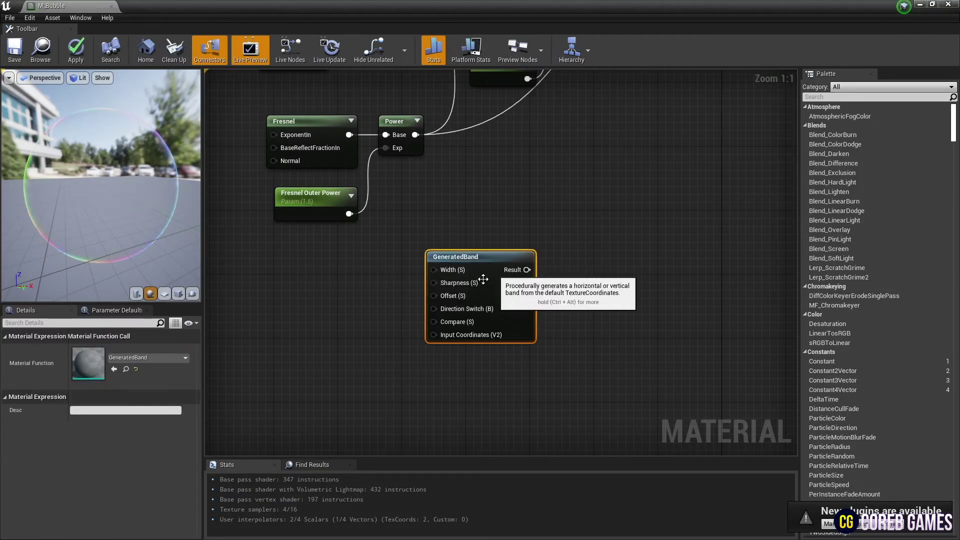
{"action": "left_click", "coordinate": [483, 232]}
{"action": "left_click", "coordinate": [81, 351]}
{"action": "type", "text": "0.6"}
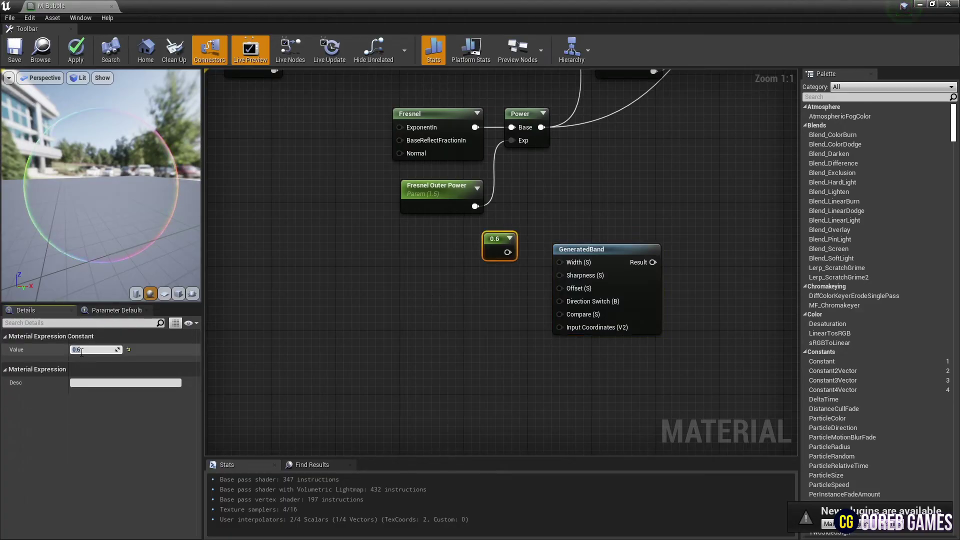
{"action": "left_click_drag", "start_coordinate": [559, 266], "coordinate": [561, 263]}
Move the GeneratedBand node left and briefly preview its output on its own.
{"action": "left_click_drag", "start_coordinate": [593, 250], "coordinate": [575, 248]}
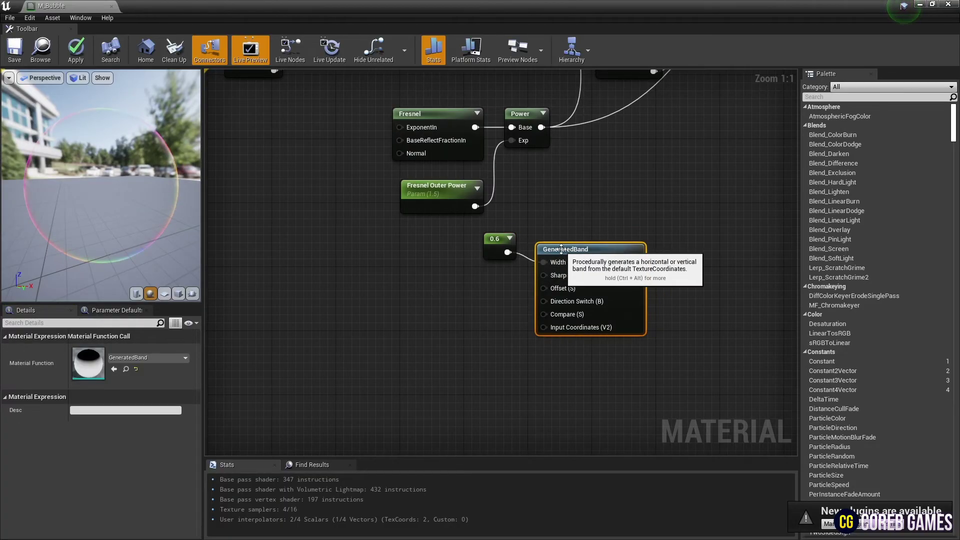
{"action": "right_click", "coordinate": [537, 245]}
{"action": "left_click", "coordinate": [577, 279]}
{"action": "left_click_drag", "start_coordinate": [101, 187], "coordinate": [120, 172]}
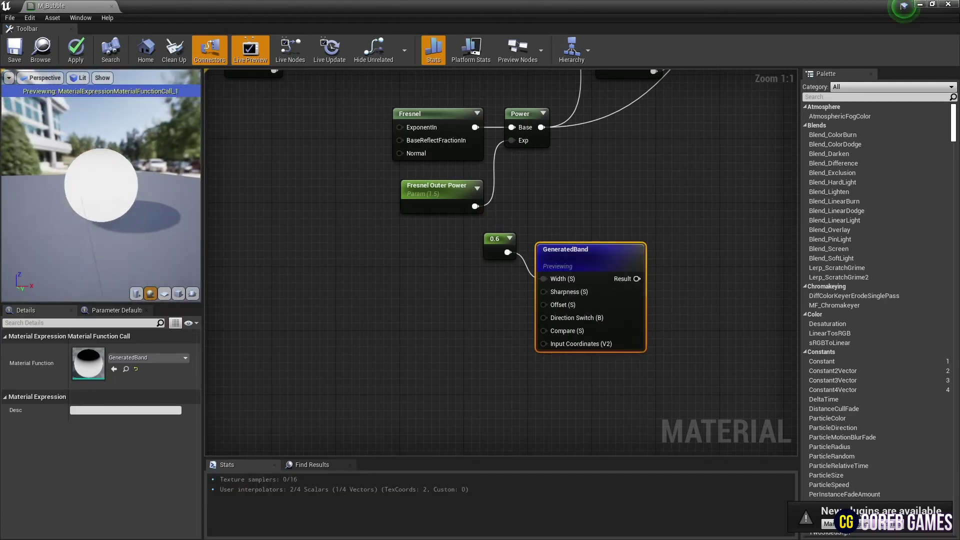
{"action": "right_click", "coordinate": [595, 243]}
{"action": "left_click", "coordinate": [606, 291]}
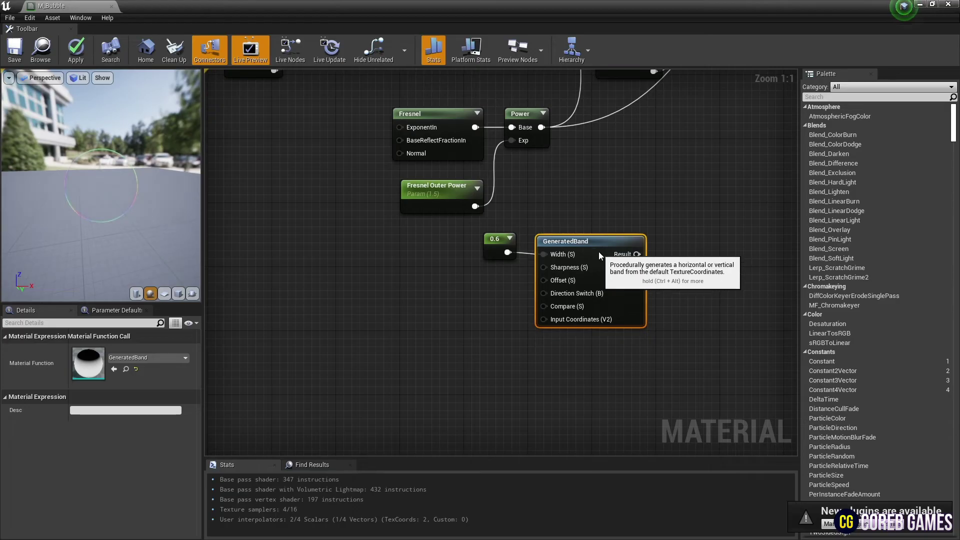
{"action": "right_click_drag", "start_coordinate": [419, 279], "coordinate": [436, 277]}
Add a TexCoord node and multiply it by 3 with a Multiply node.
{"action": "right_click", "coordinate": [369, 276]}
{"action": "type", "text": "tex"}
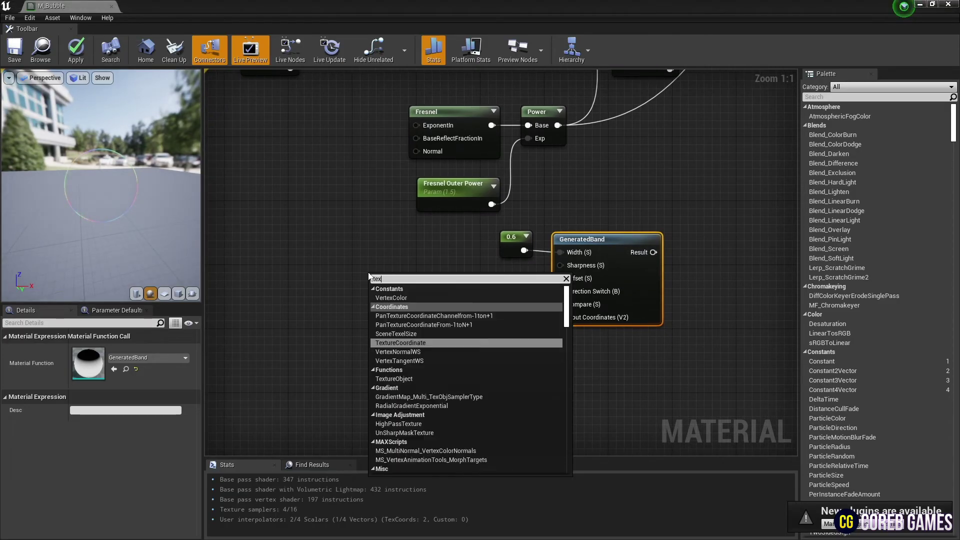
{"action": "type", "text": "coord"}
{"action": "key", "text": "Return"}
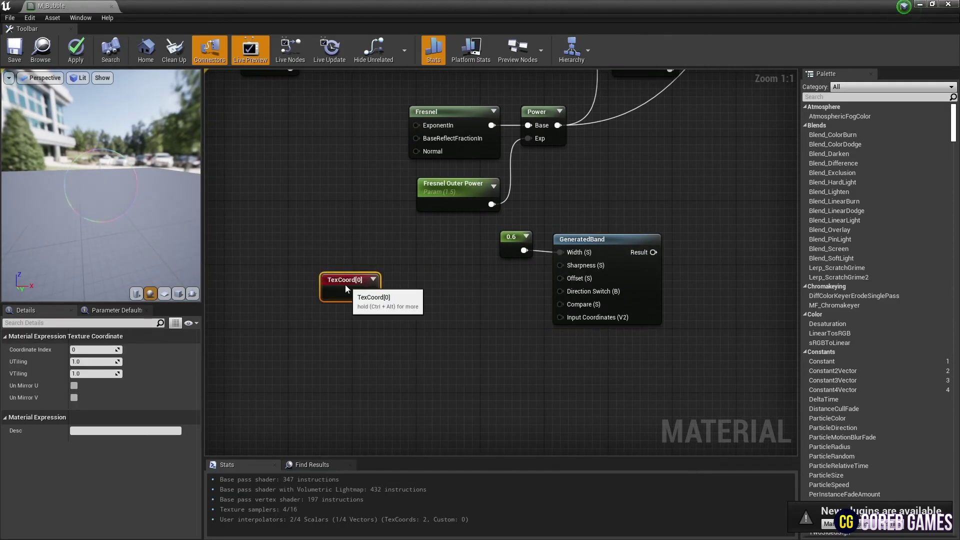
{"action": "left_click", "coordinate": [415, 289]}
{"action": "mouse_move", "coordinate": [345, 284]}
{"action": "left_mouse_down"}
{"action": "mouse_move", "coordinate": [337, 293]}
{"action": "mouse_move", "coordinate": [409, 310]}
{"action": "mouse_move", "coordinate": [410, 292]}
{"action": "left_mouse_up"}
{"action": "left_click_drag", "start_coordinate": [80, 362], "coordinate": [105, 361]}
{"action": "left_click", "coordinate": [416, 297]}
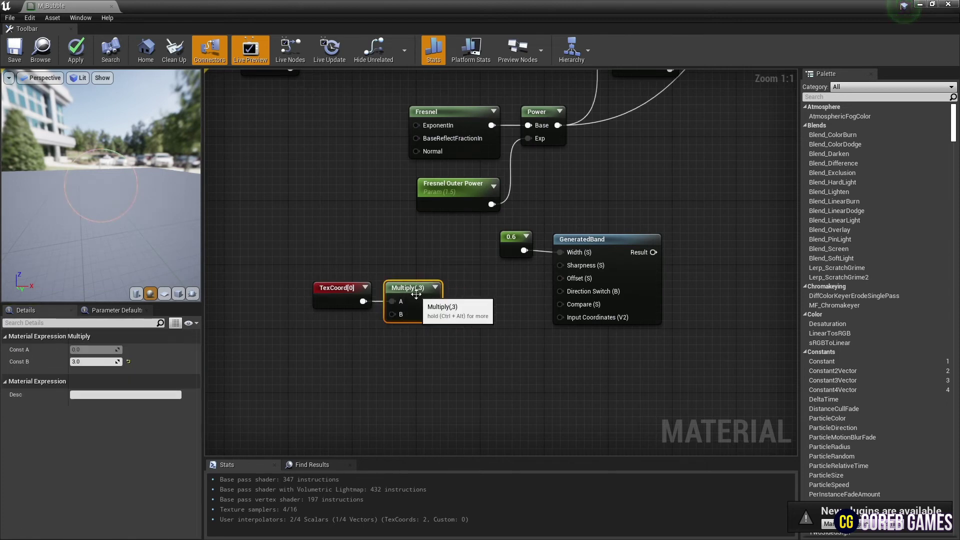
{"action": "left_click", "coordinate": [481, 300]}
Add a Panner node (Speed Y 0.3) after the Multiply and briefly preview it.
{"action": "right_click", "coordinate": [464, 305]}
{"action": "type", "text": "pan"}
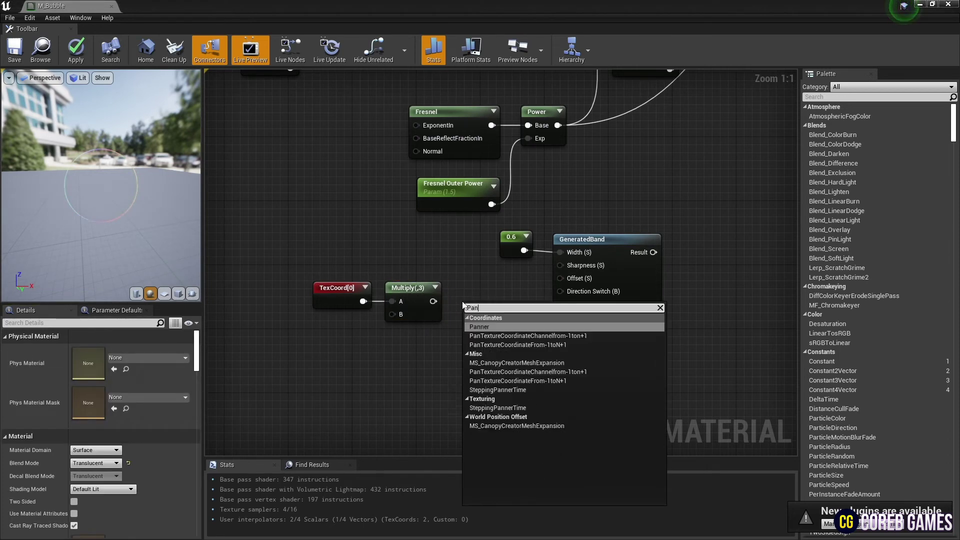
{"action": "type", "text": "ner"}
{"action": "key", "text": "Return"}
{"action": "left_click_drag", "start_coordinate": [463, 305], "coordinate": [458, 294]}
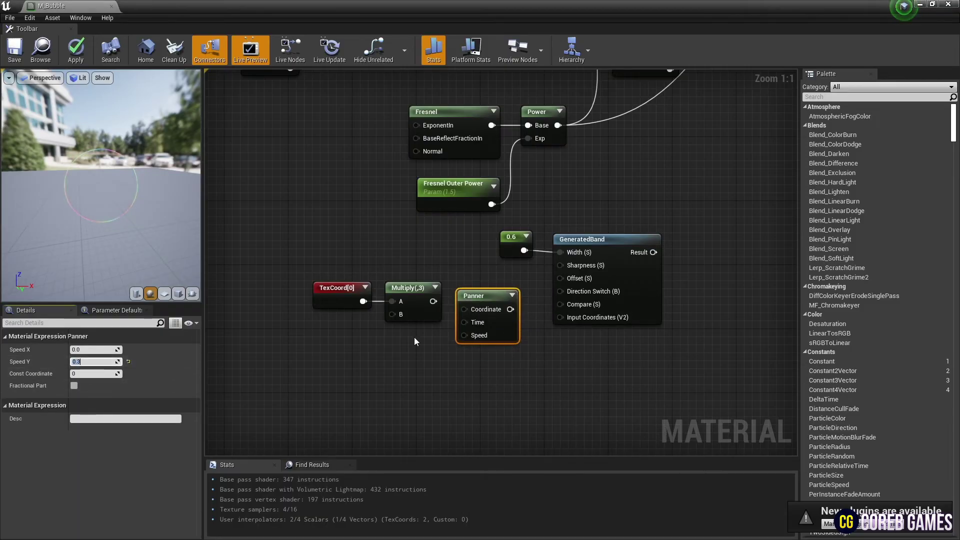
{"action": "right_click", "coordinate": [482, 300]}
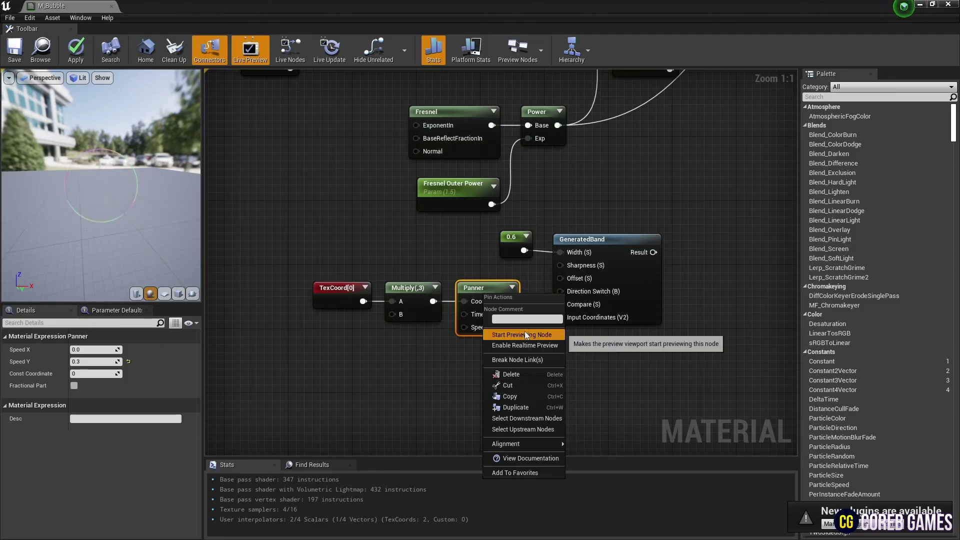
{"action": "left_click", "coordinate": [504, 332]}
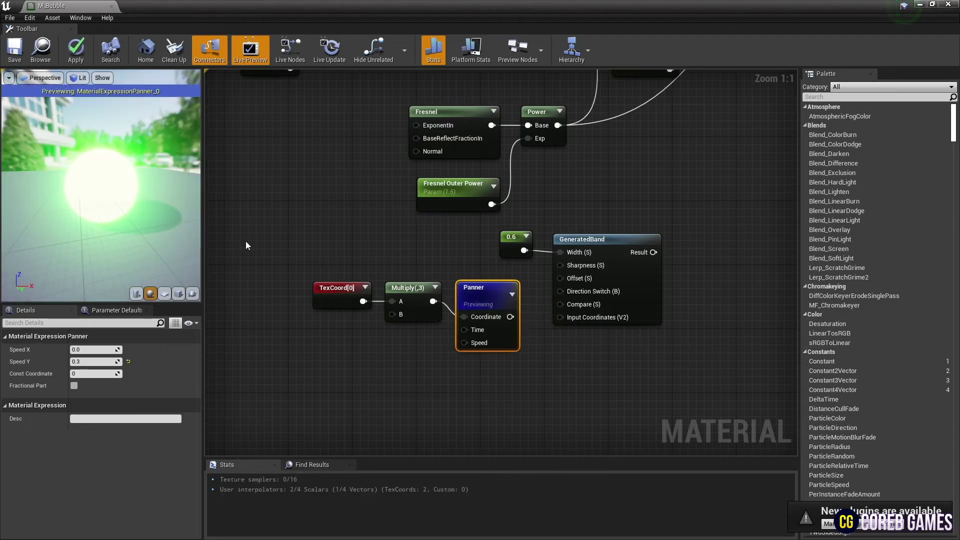
{"action": "right_click", "coordinate": [481, 285]}
{"action": "left_click", "coordinate": [505, 313]}
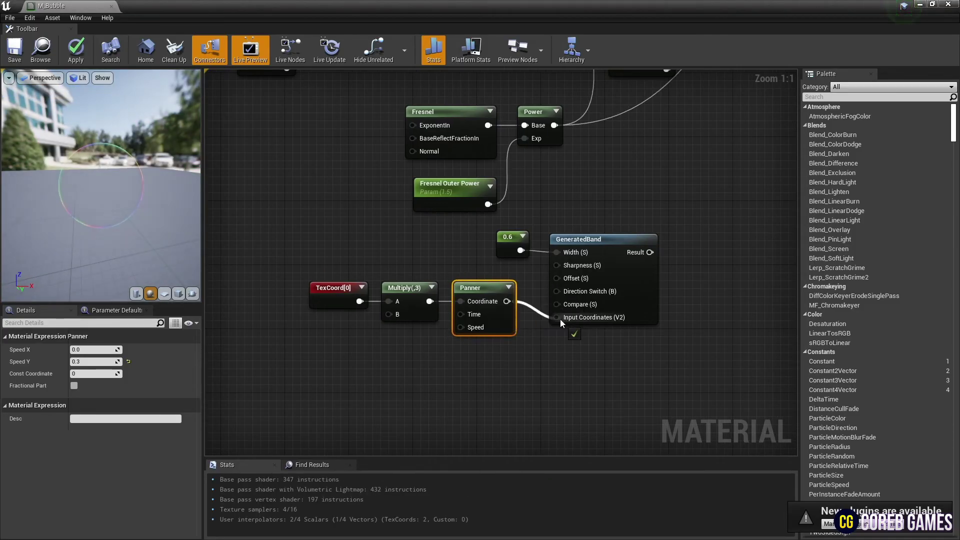
Wire the Panner into GeneratedBand's Input Coordinates, shift the chain right, and preview the band.
{"action": "left_click_drag", "start_coordinate": [560, 320], "coordinate": [561, 319]}
{"action": "left_click_drag", "start_coordinate": [526, 345], "coordinate": [308, 278]}
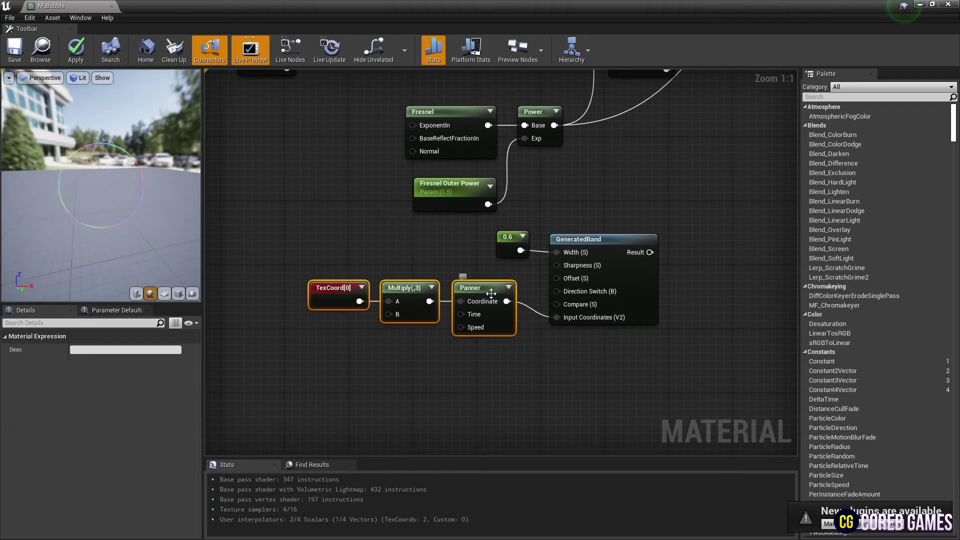
{"action": "left_click_drag", "start_coordinate": [500, 292], "coordinate": [507, 292]}
{"action": "right_click", "coordinate": [559, 240]}
{"action": "left_click", "coordinate": [593, 274]}
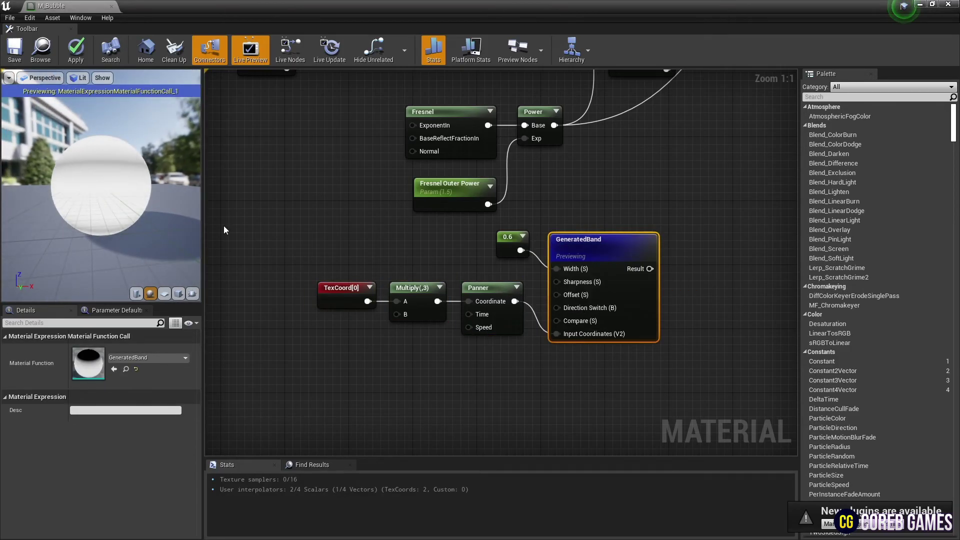
{"action": "left_click_drag", "start_coordinate": [103, 194], "coordinate": [195, 194]}
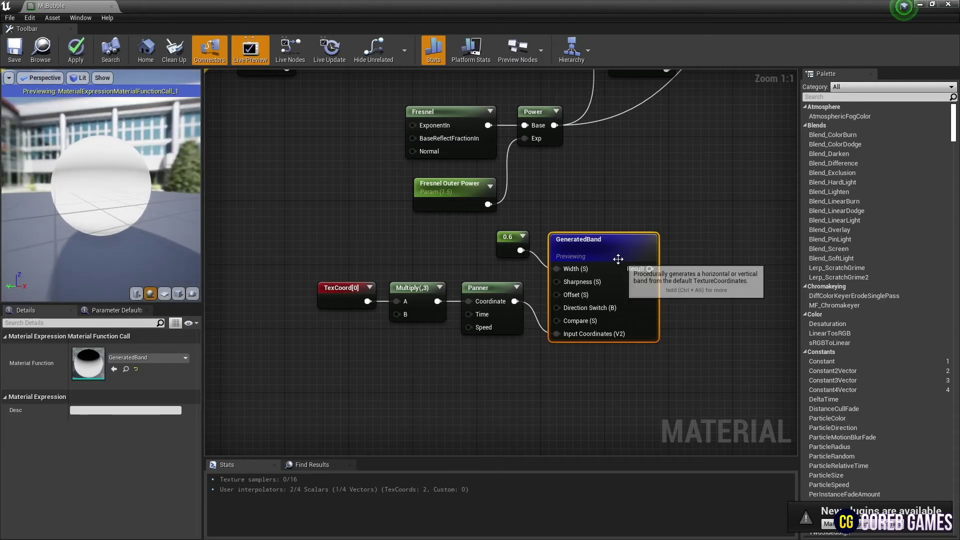
{"action": "right_click", "coordinate": [600, 246]}
{"action": "left_click", "coordinate": [638, 286]}
Add a Power node with Const Exponent 5 to the right of GeneratedBand.
{"action": "right_click_drag", "start_coordinate": [704, 242], "coordinate": [582, 246]}
{"action": "right_click", "coordinate": [583, 246]}
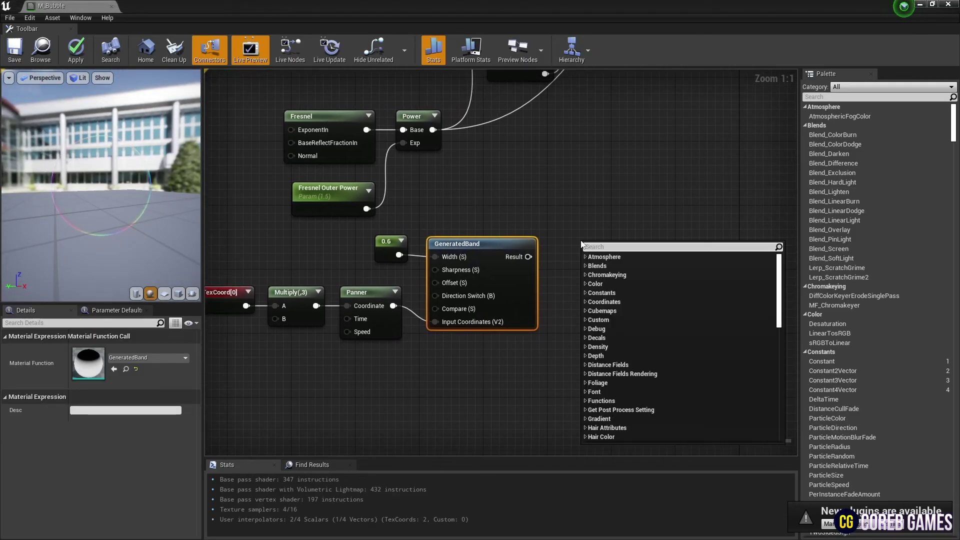
{"action": "type", "text": "Po"}
{"action": "key", "text": "Return"}
{"action": "type", "text": "5"}
{"action": "key", "text": "Return"}
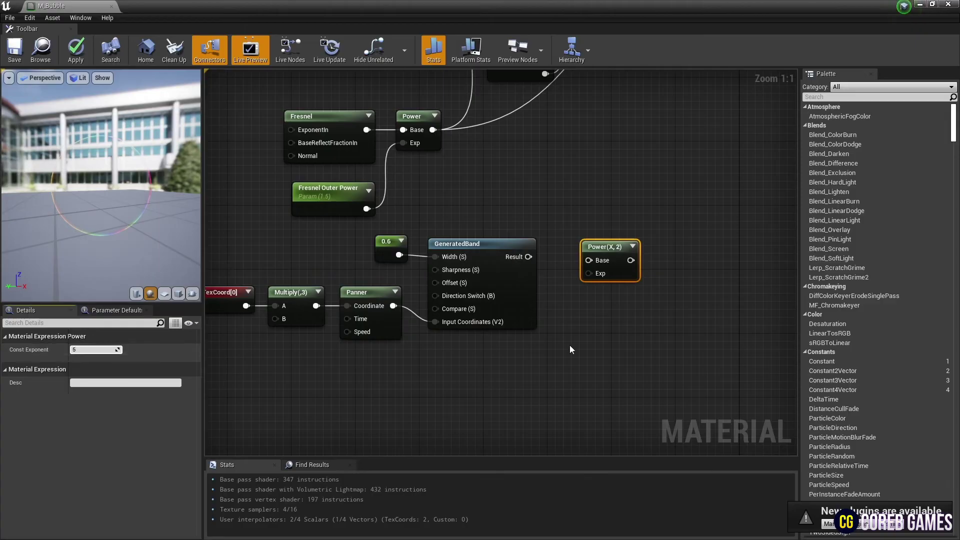
{"action": "left_click", "coordinate": [676, 187]}
Wire GeneratedBand's Result into Power's Base and briefly preview the Power output.
{"action": "mouse_move", "coordinate": [528, 256]}
{"action": "left_mouse_down"}
{"action": "mouse_move", "coordinate": [589, 261]}
{"action": "mouse_move", "coordinate": [581, 248]}
{"action": "left_mouse_up"}
{"action": "right_click", "coordinate": [581, 246]}
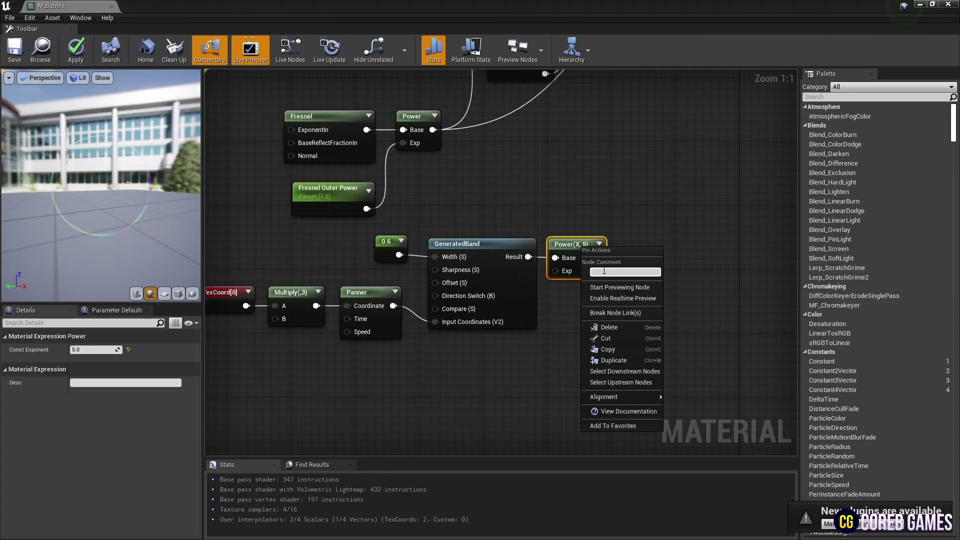
{"action": "left_click", "coordinate": [605, 282]}
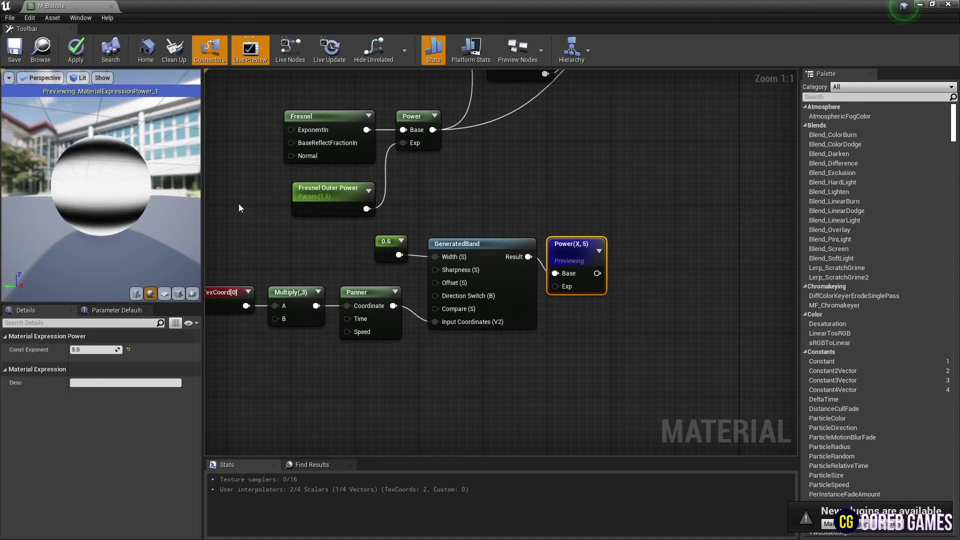
{"action": "right_click", "coordinate": [570, 247]}
{"action": "left_click", "coordinate": [604, 282]}
Connect the Power output to M_Bubble's World Position Offset.
{"action": "right_click_drag", "start_coordinate": [600, 202], "coordinate": [542, 291]}
{"action": "scroll", "coordinate": [542, 291], "scroll_direction": "down", "scroll_amount": 1}
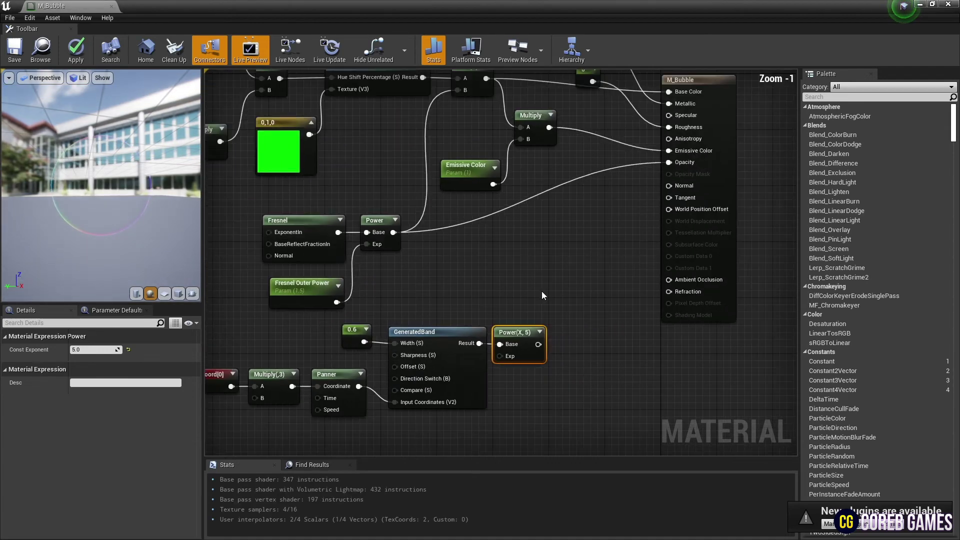
{"action": "mouse_move", "coordinate": [538, 344]}
{"action": "left_mouse_down"}
{"action": "mouse_move", "coordinate": [647, 227]}
{"action": "mouse_move", "coordinate": [675, 214]}
{"action": "left_mouse_up"}
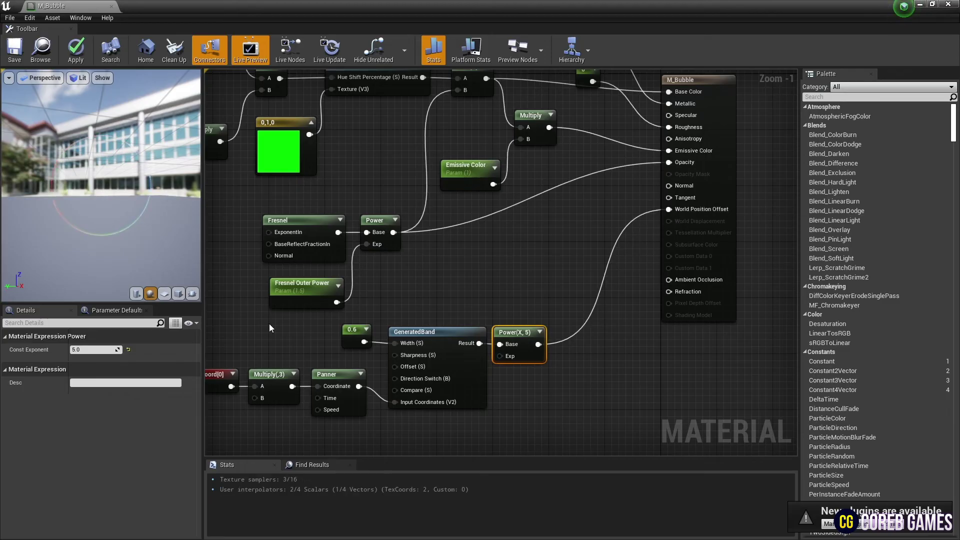
{"action": "left_click_drag", "start_coordinate": [84, 209], "coordinate": [84, 209]}
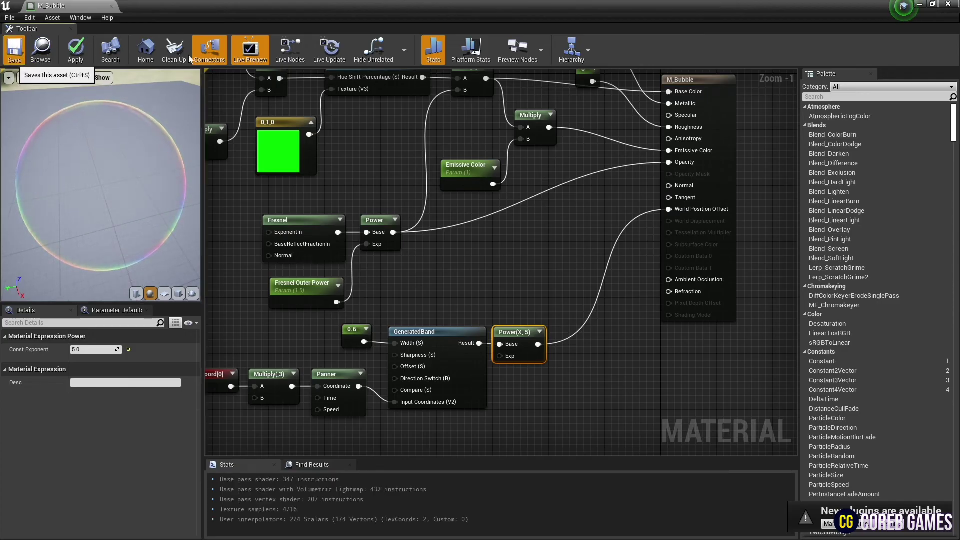
Close the material editor and place a sphere in the level at height 300.
{"action": "left_click", "coordinate": [111, 7]}
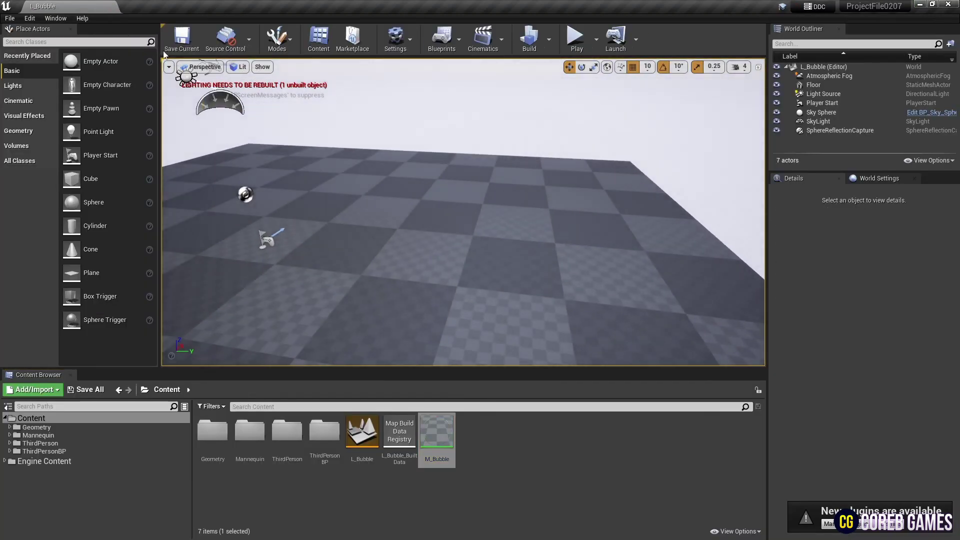
{"action": "mouse_move", "coordinate": [94, 202]}
{"action": "left_mouse_down"}
{"action": "mouse_move", "coordinate": [538, 231]}
{"action": "mouse_move", "coordinate": [495, 301]}
{"action": "left_mouse_up"}
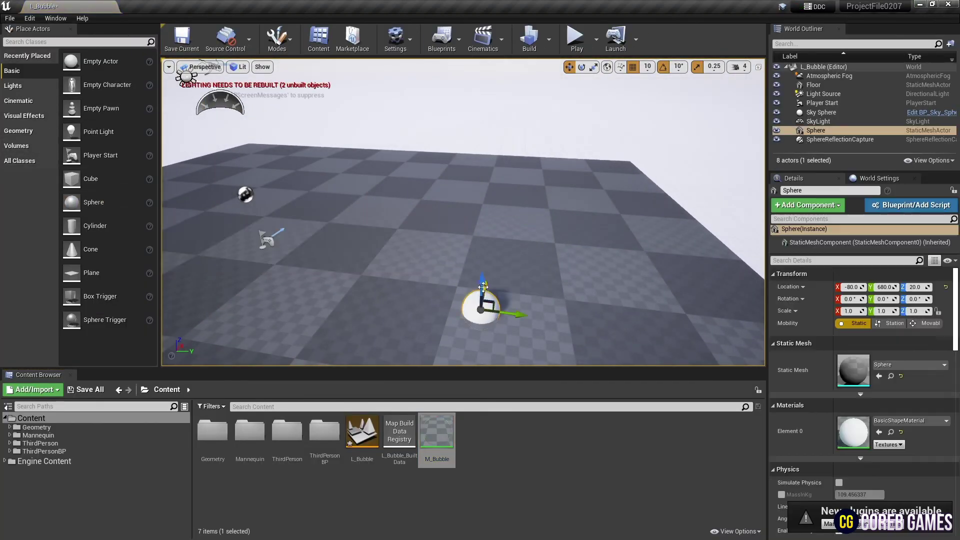
{"action": "left_click_drag", "start_coordinate": [491, 262], "coordinate": [494, 173]}
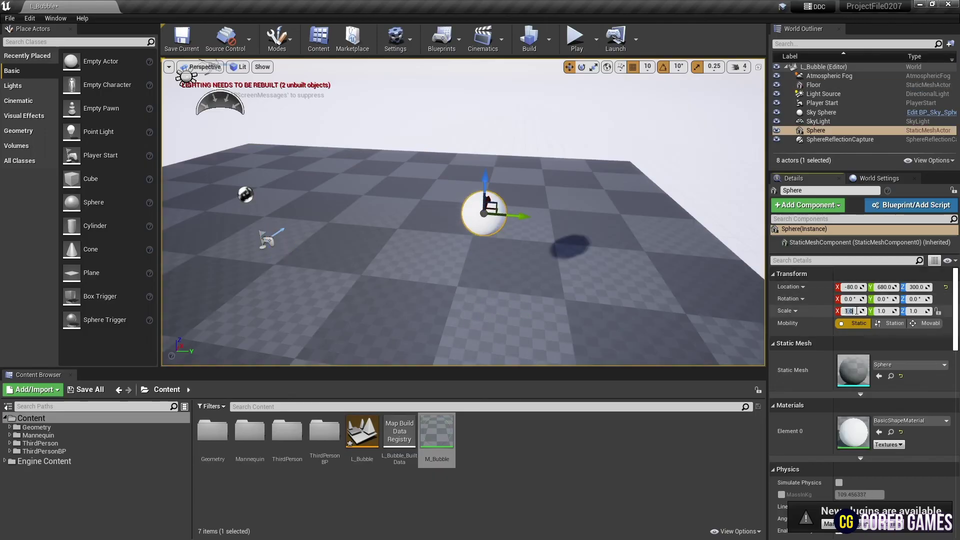
{"action": "type", "text": "3"}
Scale the sphere to 3 on all axes and apply the M_Bubble material.
{"action": "key", "text": "Tab"}
{"action": "type", "text": "3"}
{"action": "key", "text": "Tab"}
{"action": "type", "text": "3"}
{"action": "key", "text": "Return"}
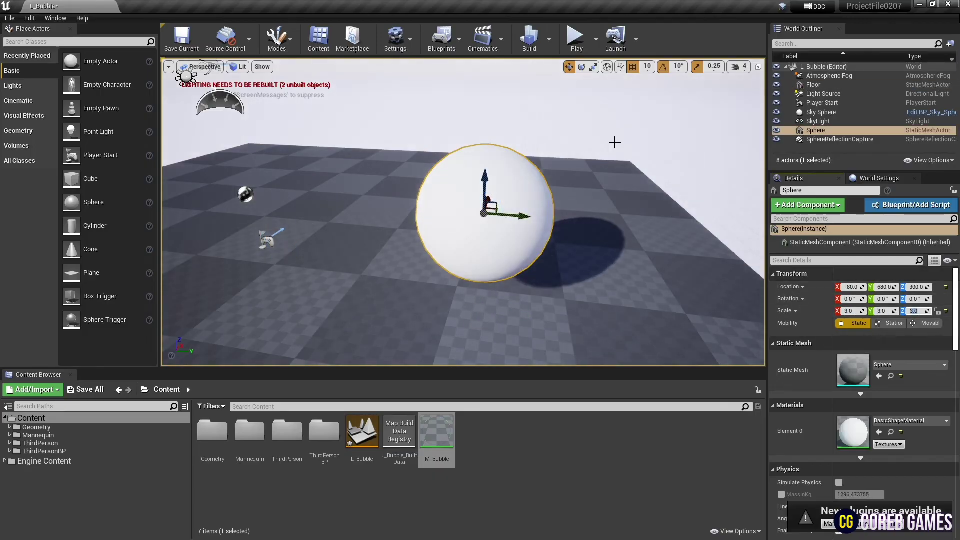
{"action": "left_click_drag", "start_coordinate": [614, 141], "coordinate": [600, 172]}
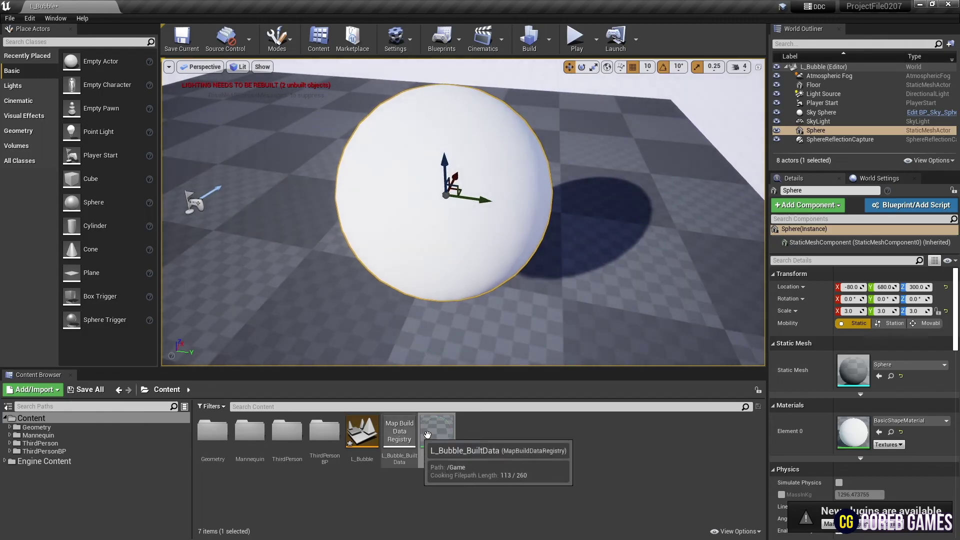
{"action": "left_click_drag", "start_coordinate": [427, 436], "coordinate": [424, 218]}
{"action": "scroll", "coordinate": [614, 255], "scroll_direction": "down", "scroll_amount": 3}
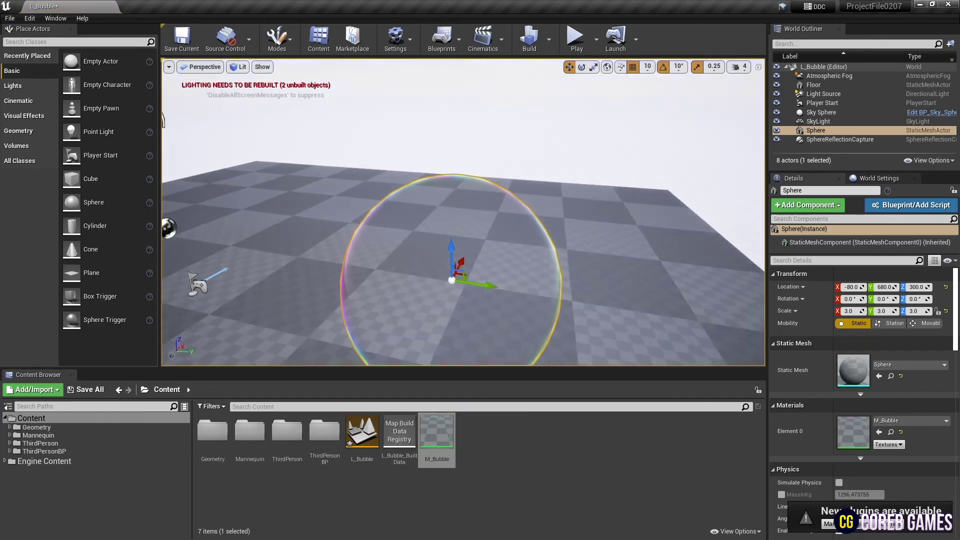